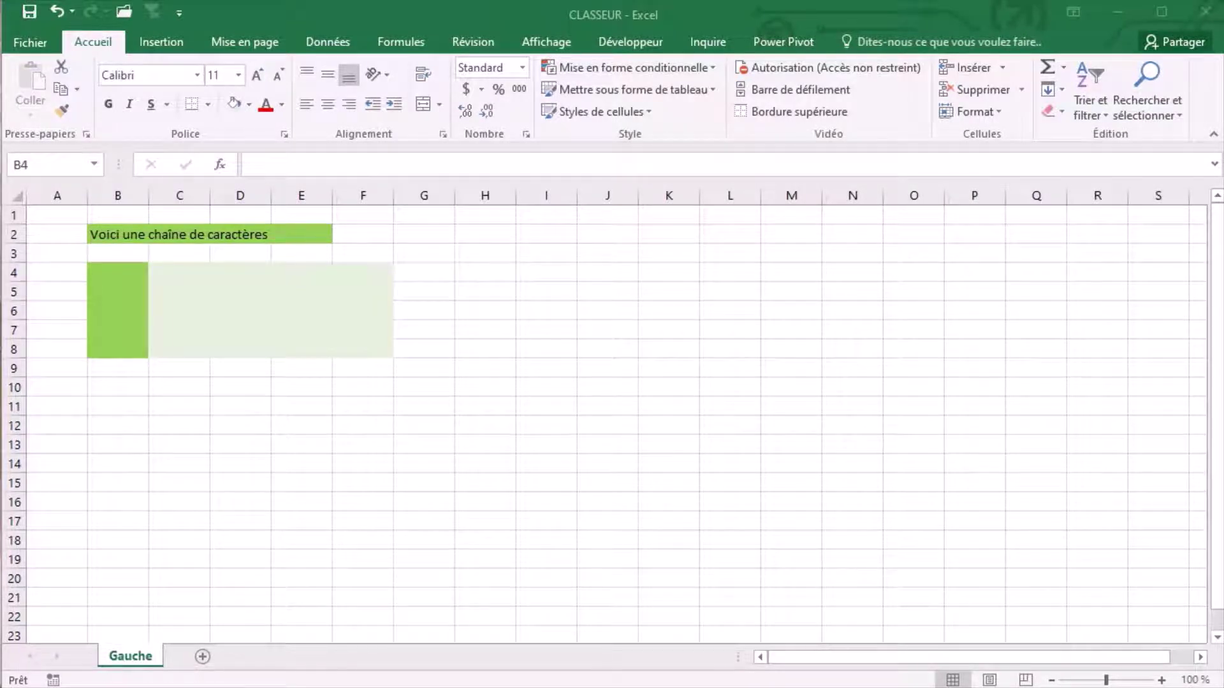
# Enter =GAUCHE(B2;2) in B4 so it returns 'Vo'
pyautogui.click(118, 280)
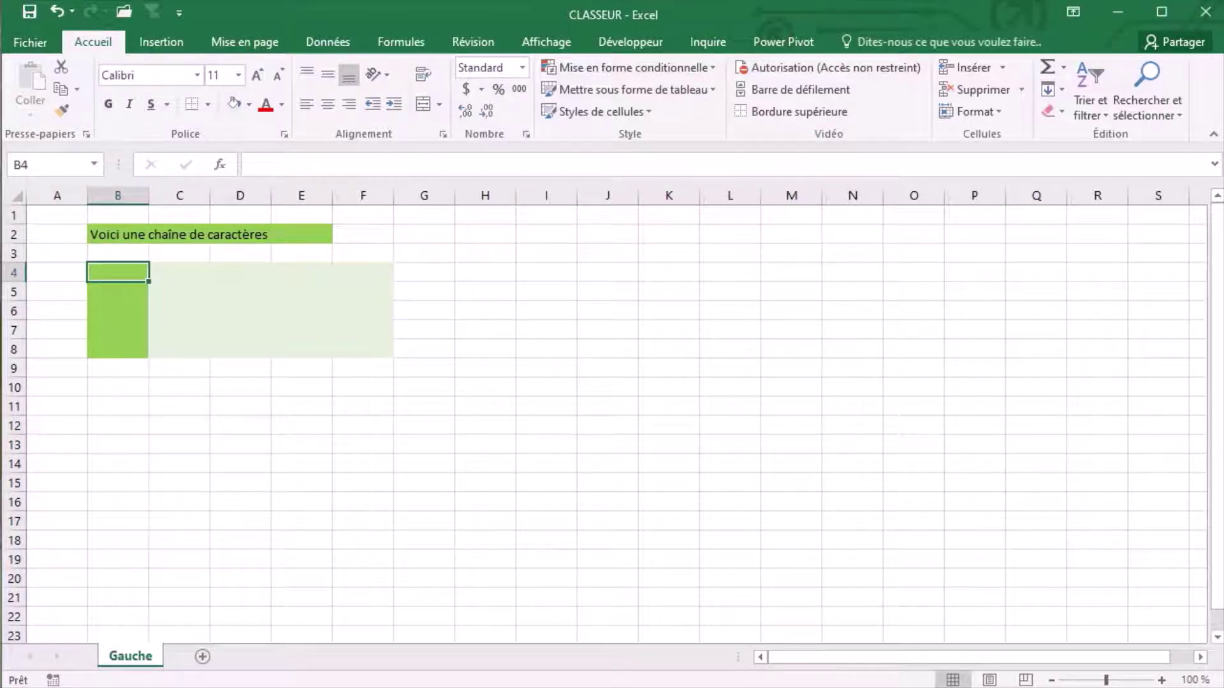
pyautogui.write('=gauche')
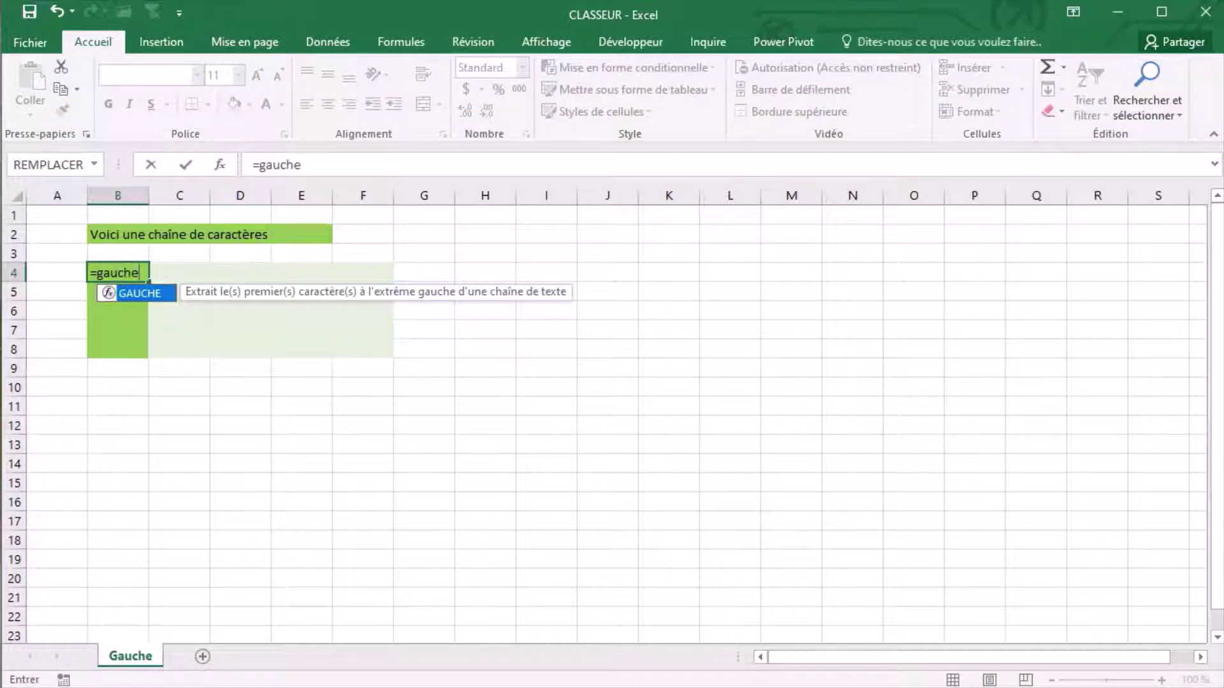
pyautogui.write('(')
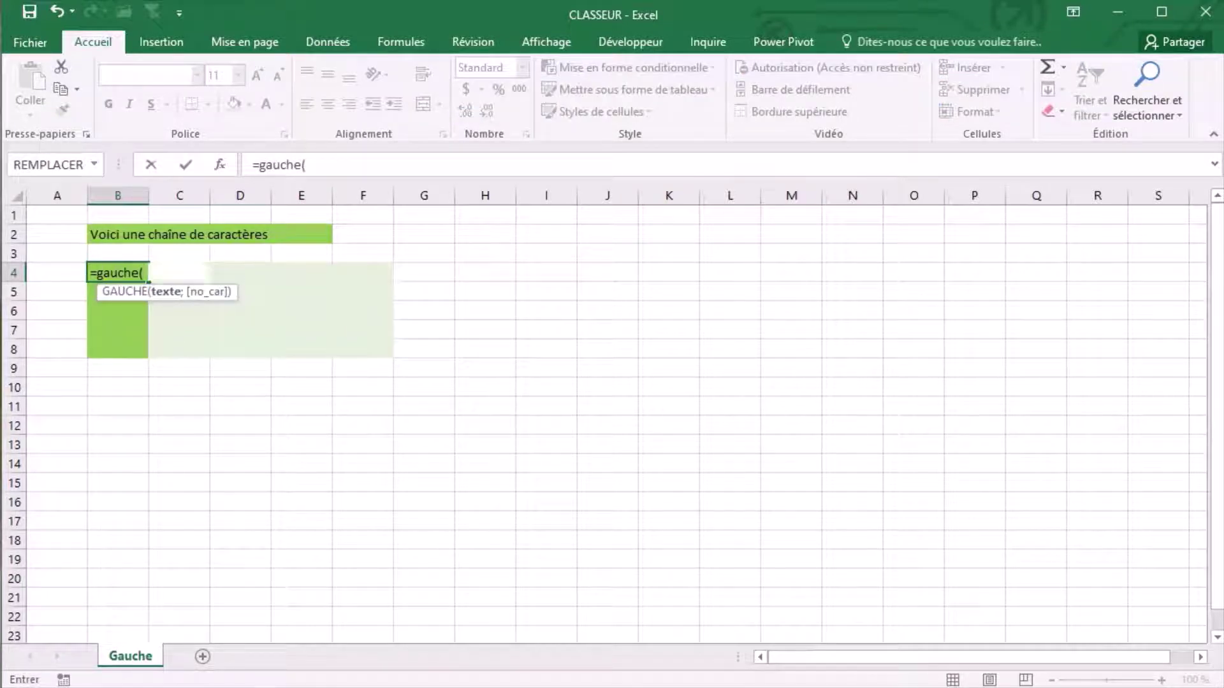
pyautogui.click(118, 234)
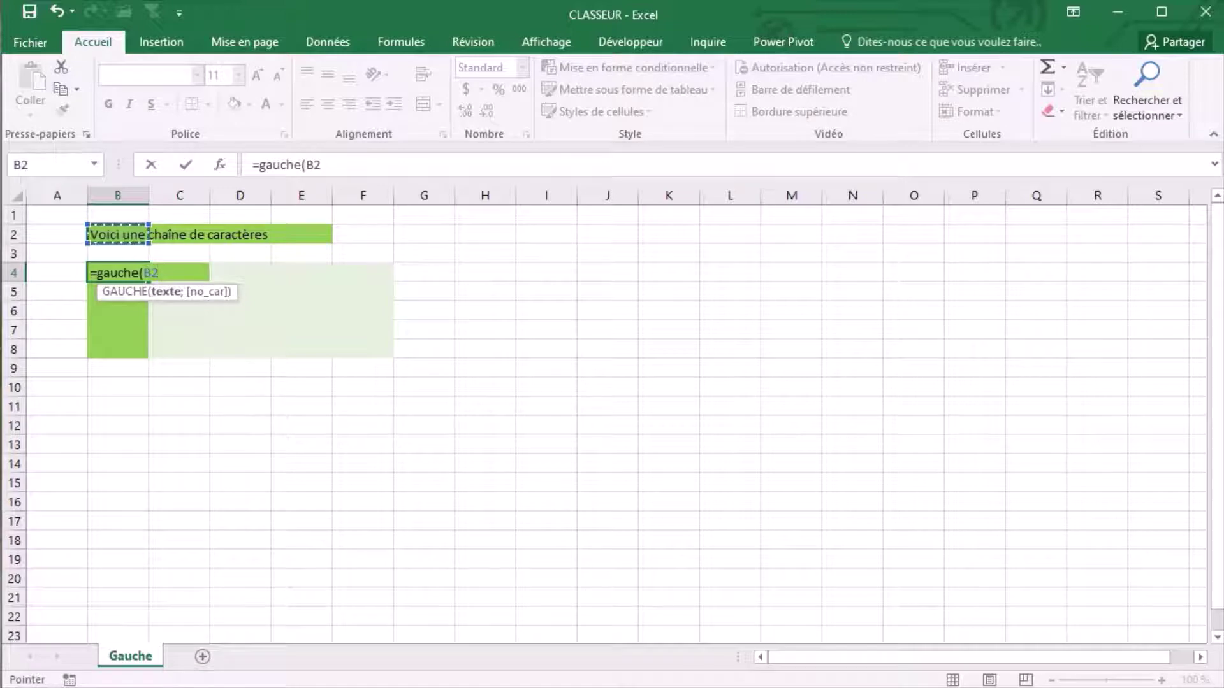
pyautogui.write(';')
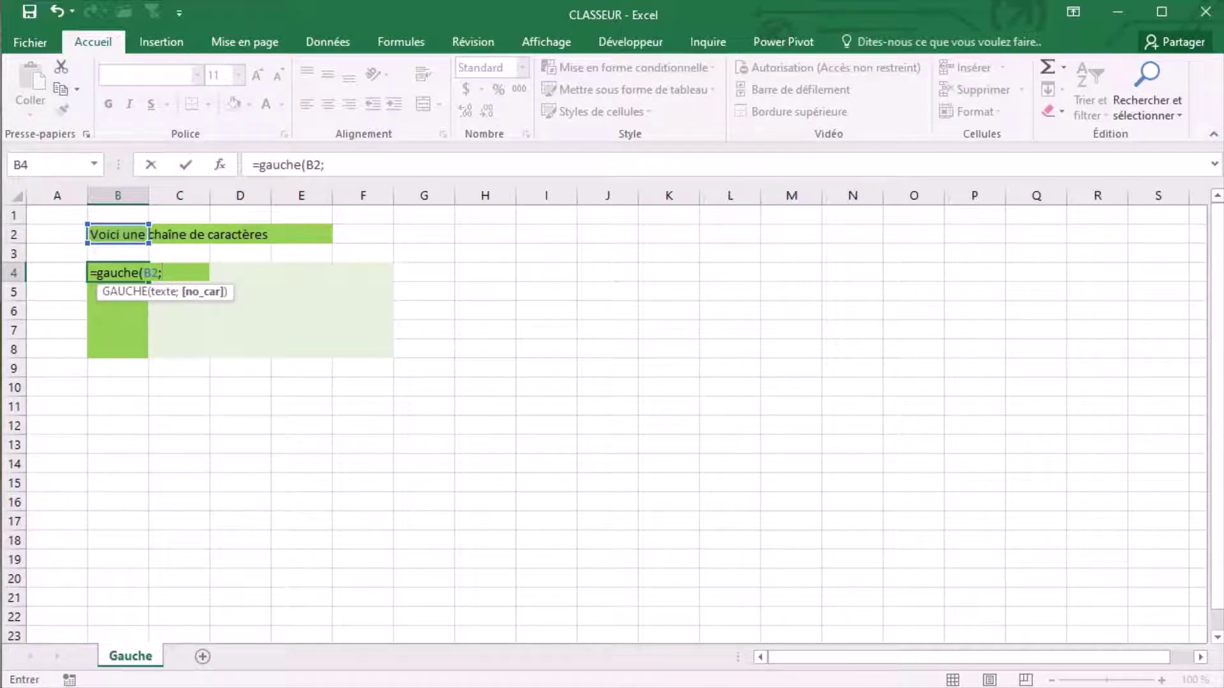
pyautogui.write('2')
pyautogui.write(')')
pyautogui.press('Return')
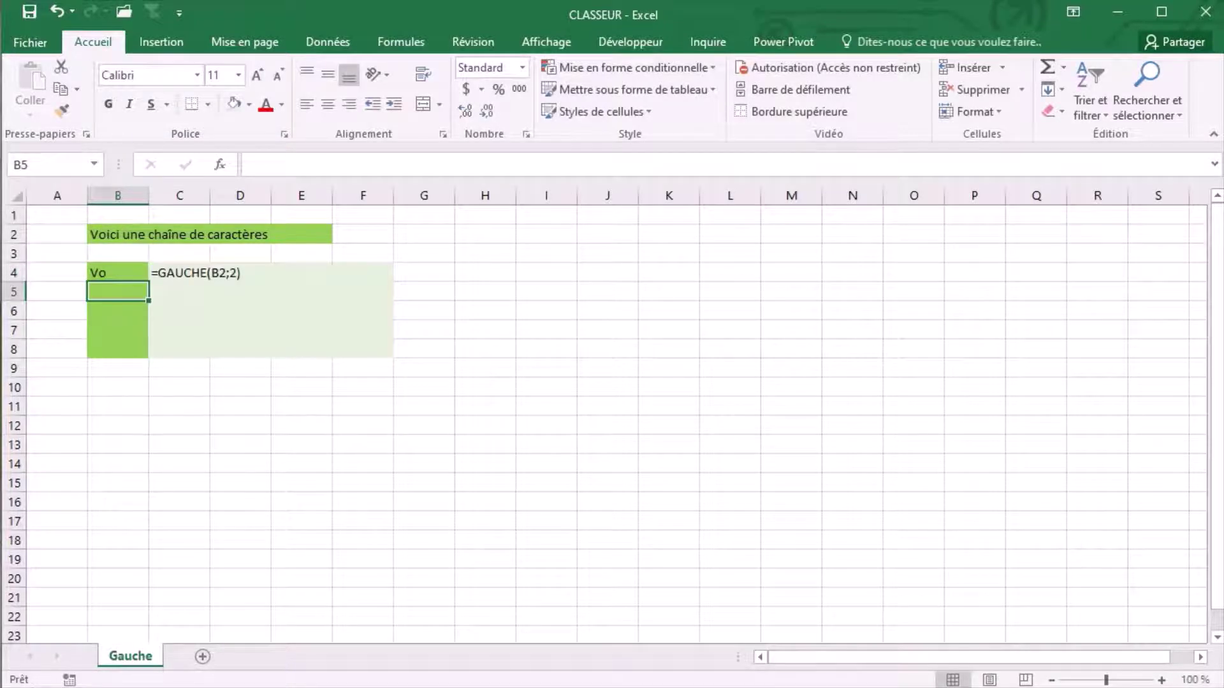
# Enter =GAUCHE(B2;5) in B5 so it returns 'Voici'
pyautogui.write('=ga')
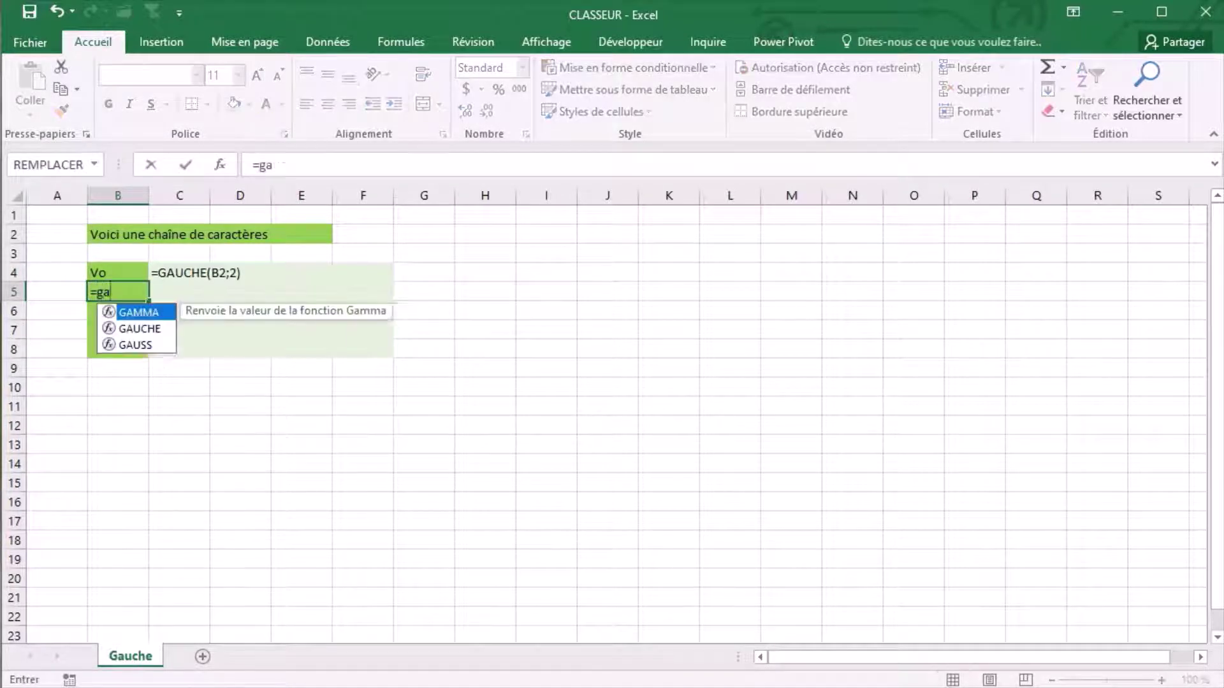
pyautogui.write('uche(')
pyautogui.press('Up')
pyautogui.press('Up')
pyautogui.press('Up')
pyautogui.press('Down')
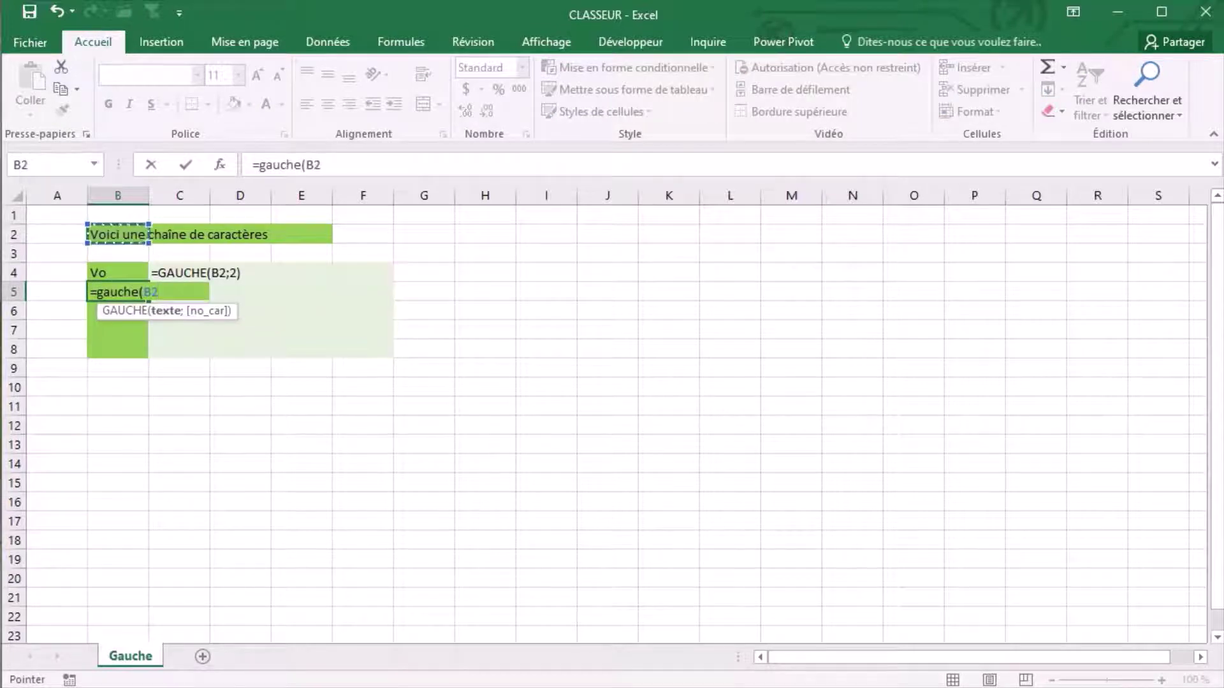
pyautogui.write(';5)')
pyautogui.press('Return')
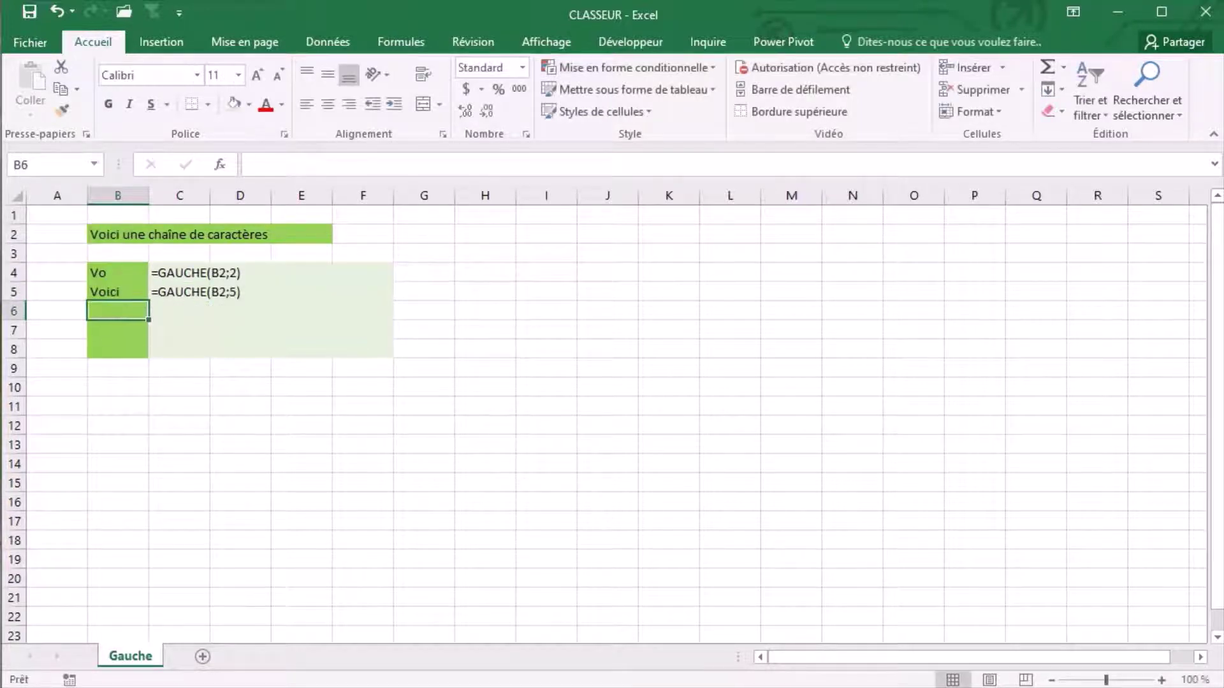
# Enter =GAUCHE(B5;2) in B6, returning 'Vo'
pyautogui.write('=')
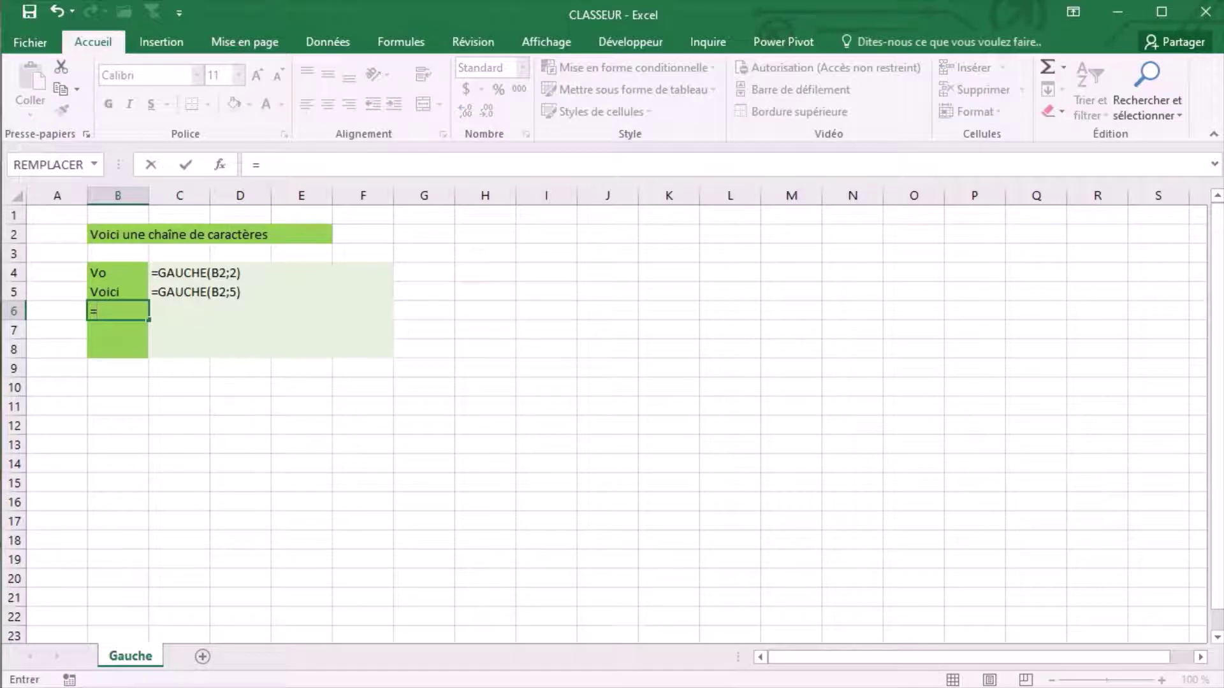
pyautogui.write('gauche(')
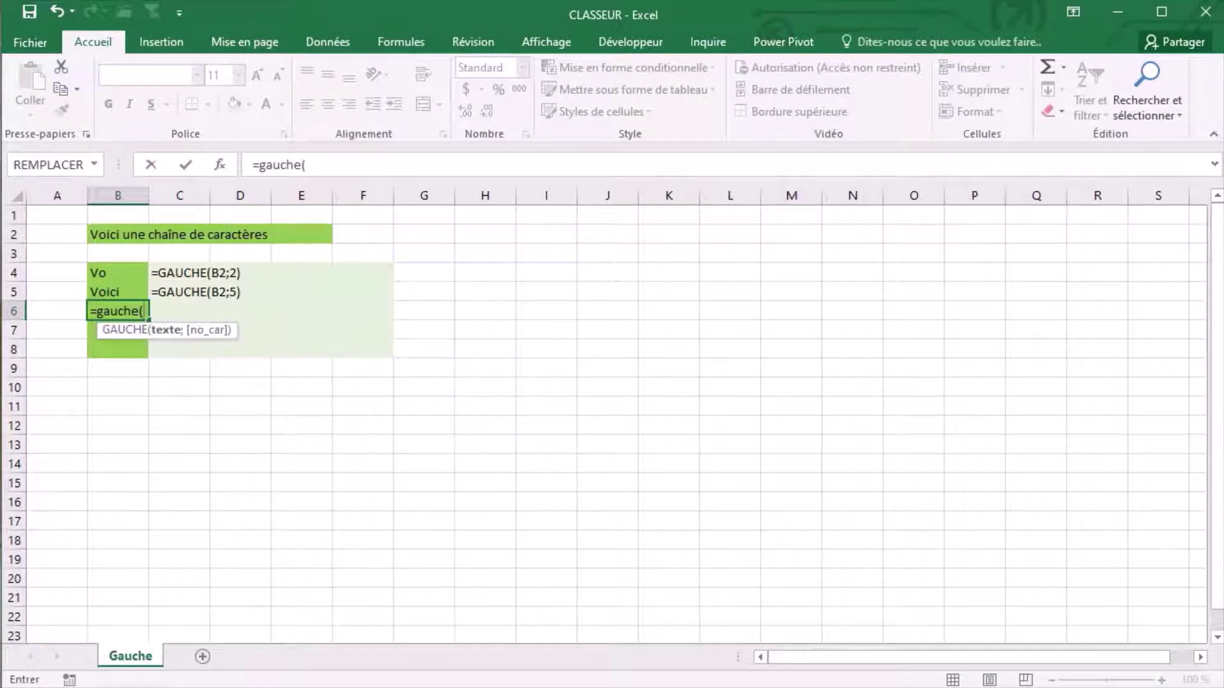
pyautogui.click(118, 292)
pyautogui.write(';')
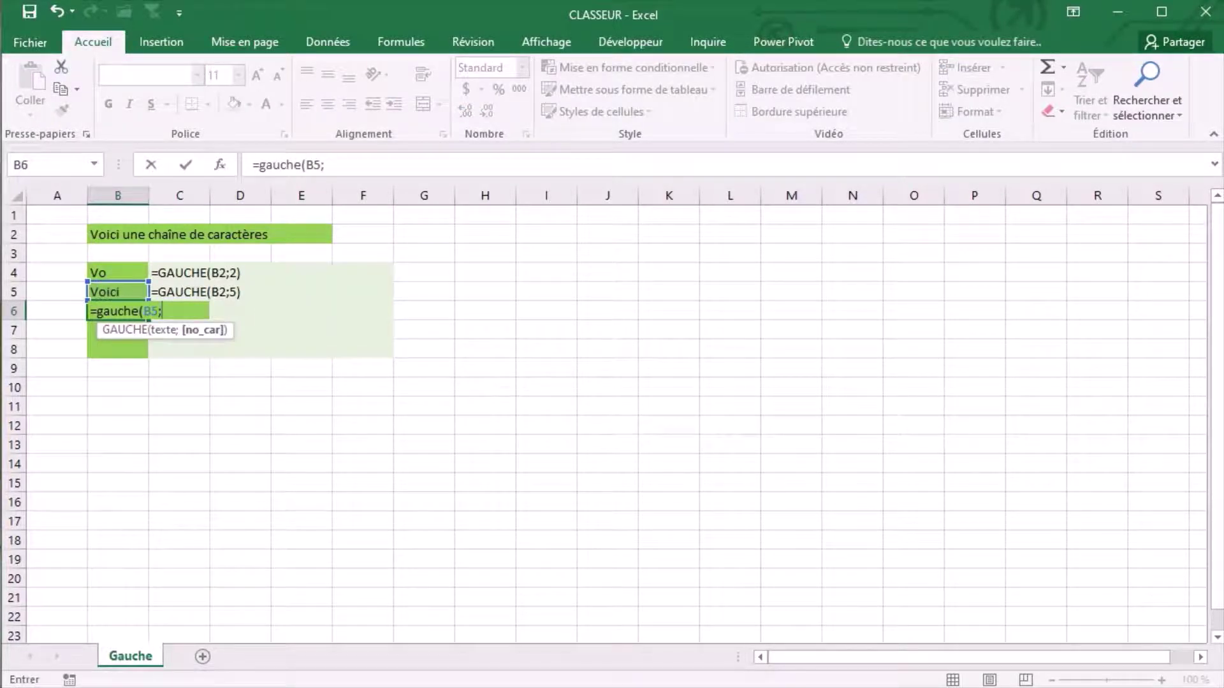
pyautogui.write('2')
pyautogui.press('Return')
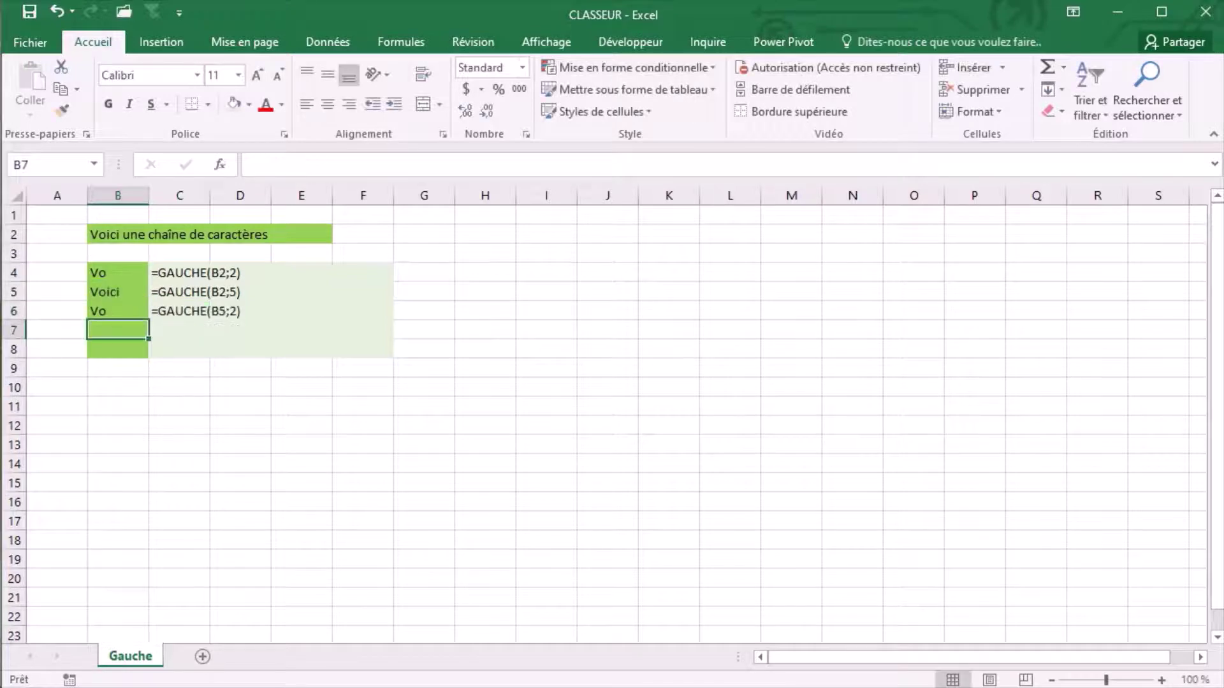
# Enter =GAUCHE(B6;7) in B7 and =GAUCHE("texte";2) in B8, returning 'Vo' and 'te'
pyautogui.write('=gauche(')
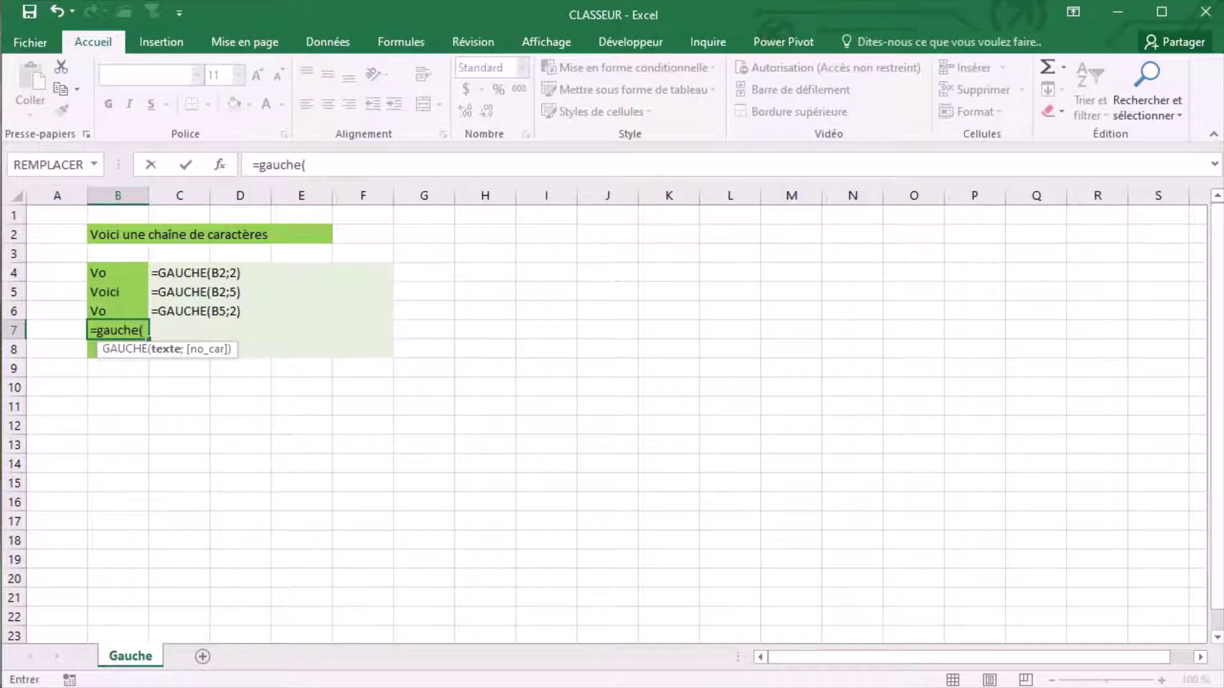
pyautogui.click(118, 311)
pyautogui.write(';7')
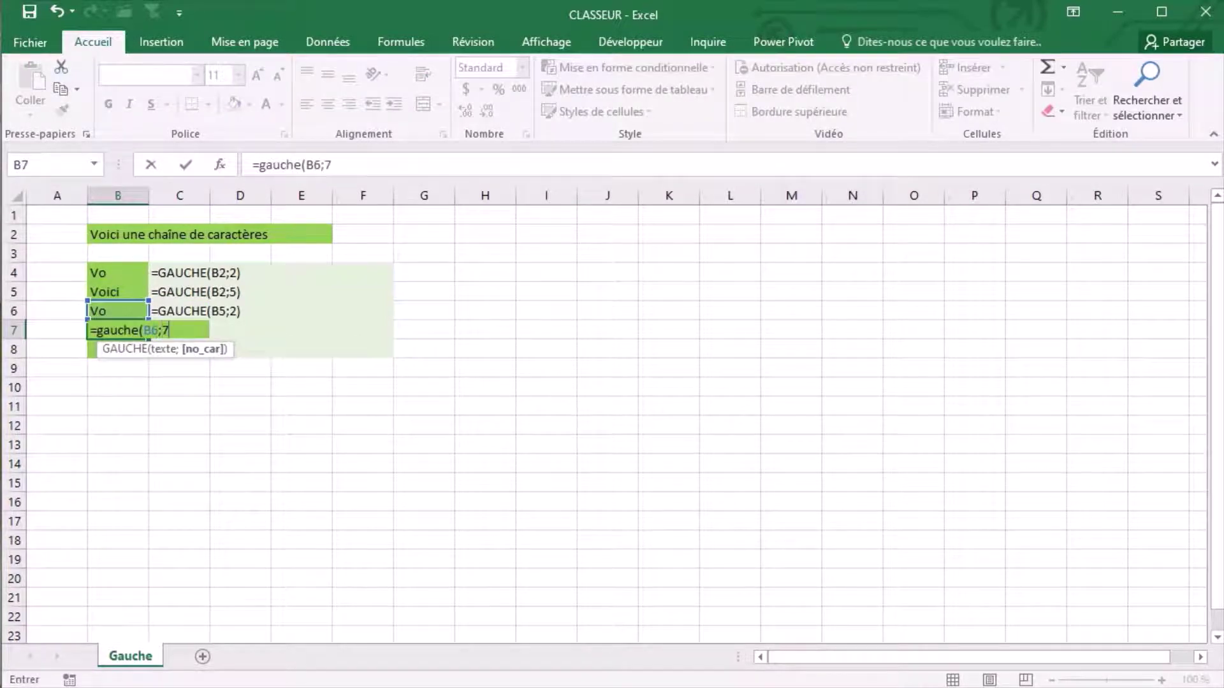
pyautogui.write(')')
pyautogui.press('Return')
pyautogui.write('=ga')
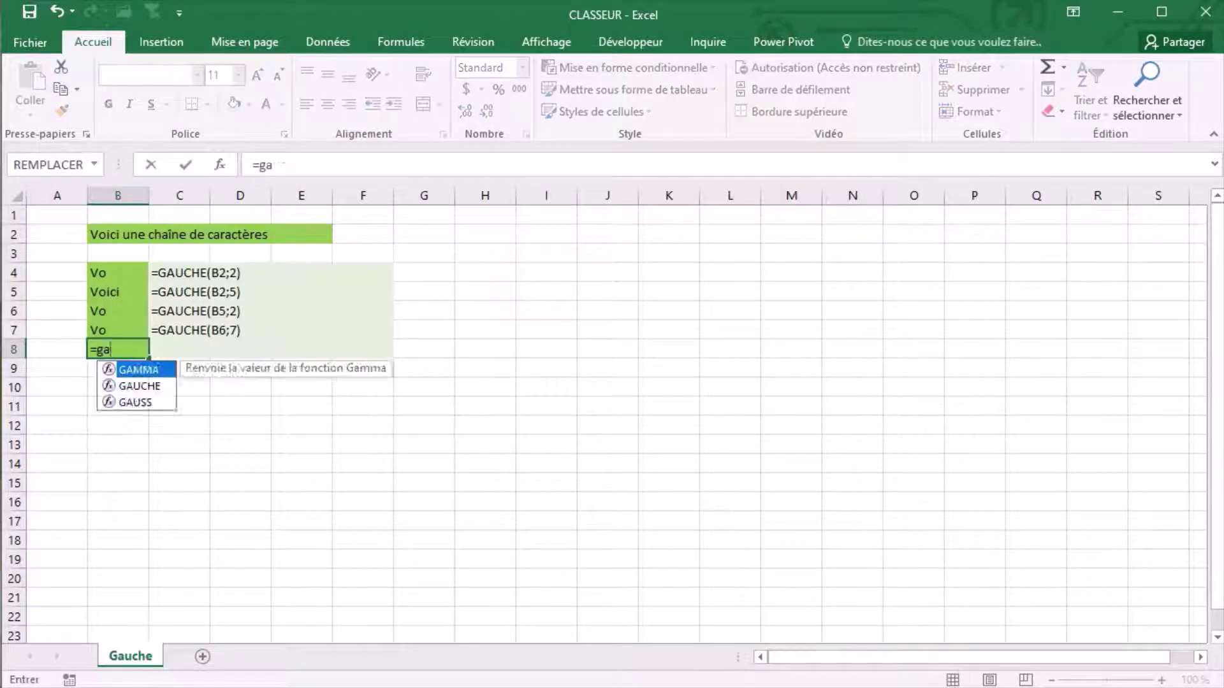
pyautogui.write('uche("texte')
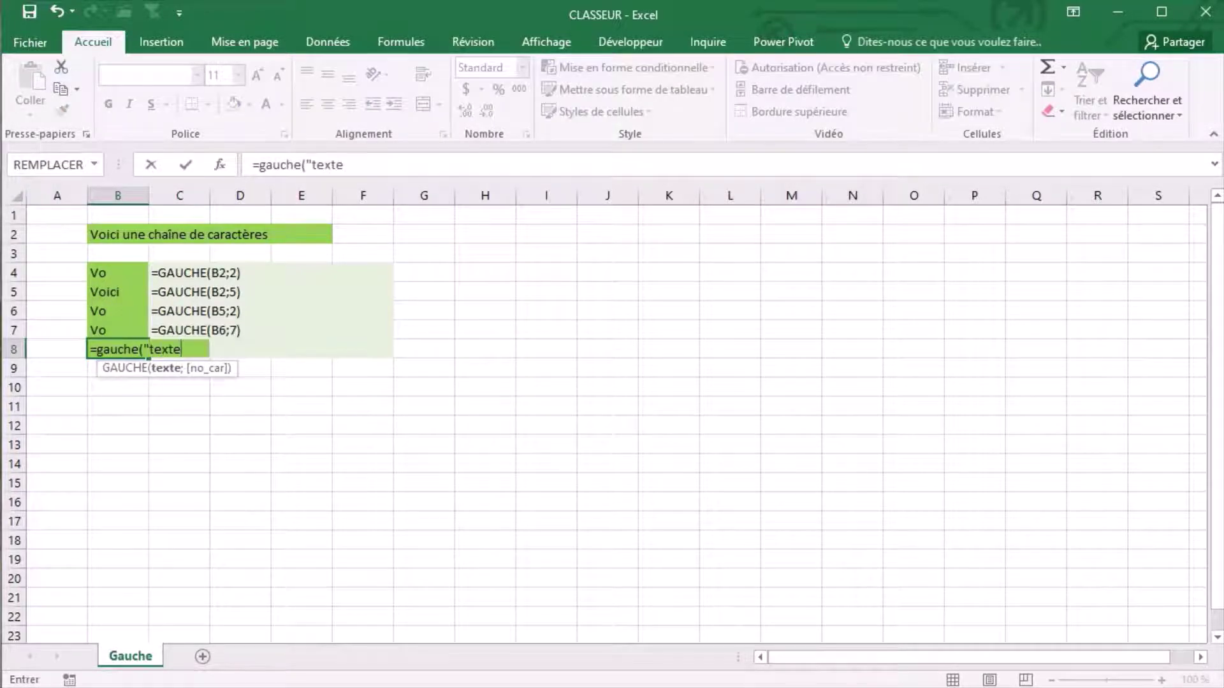
pyautogui.write('";')
pyautogui.write('2)')
pyautogui.press('Return')
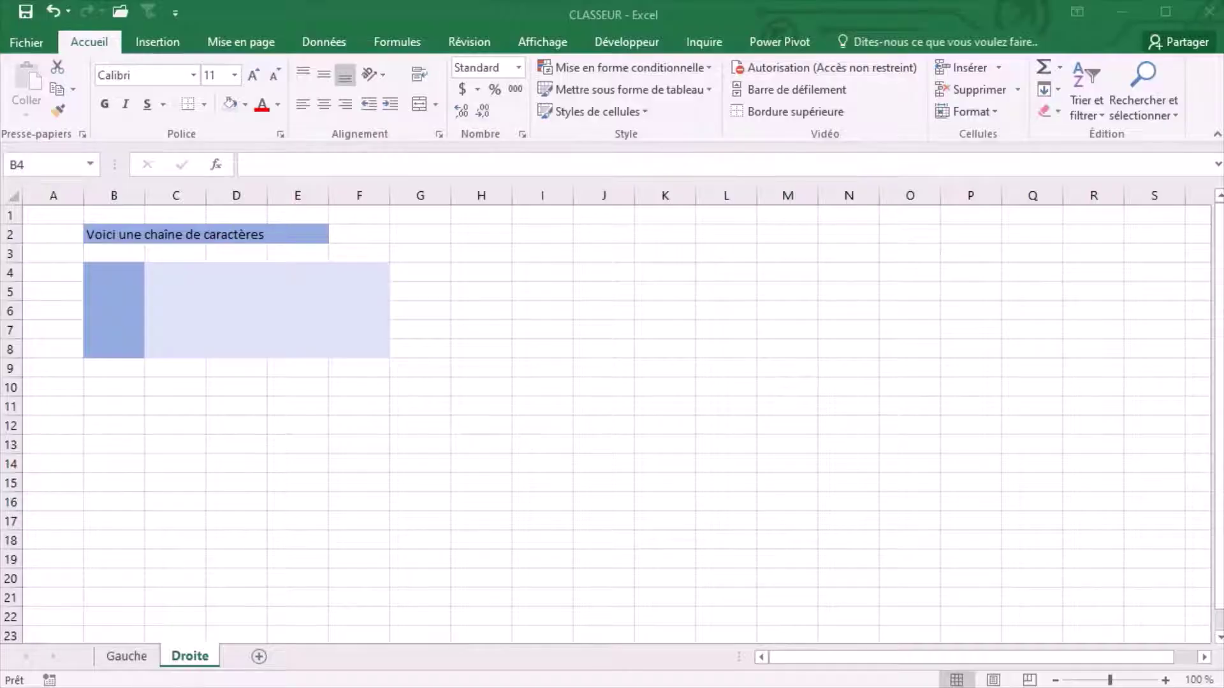
# Enter =DROITE(B2;5) in B4 of the Droite sheet to return 'tères'
pyautogui.click(97, 271)
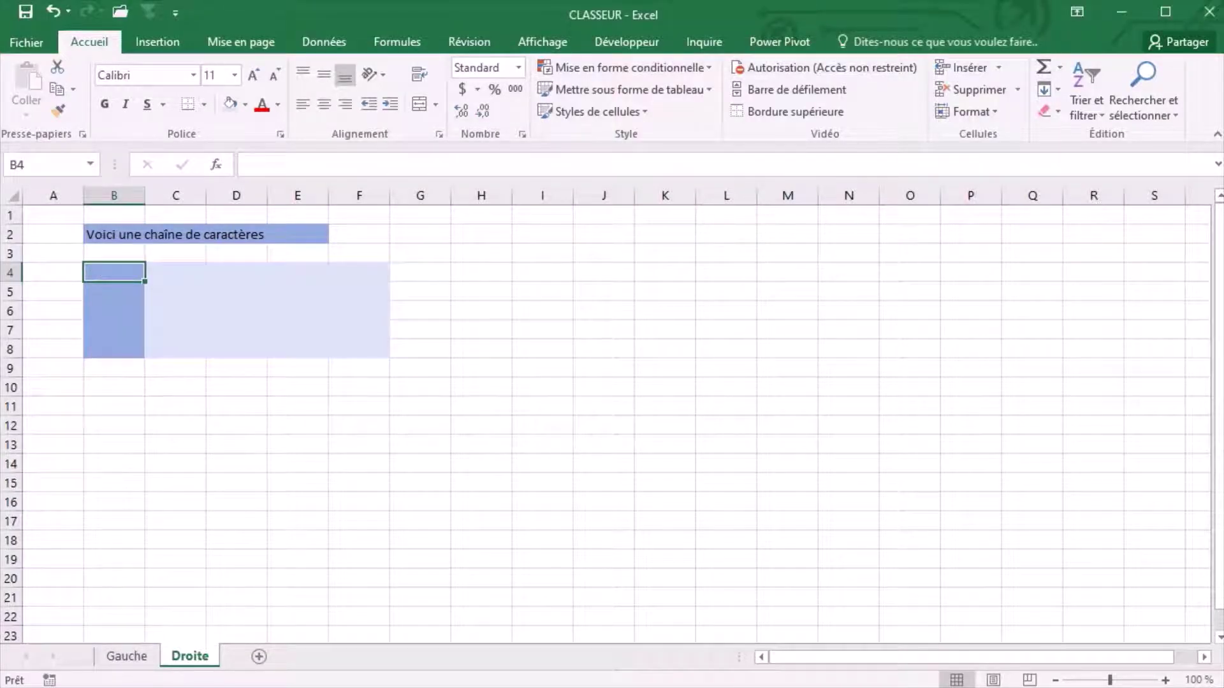
pyautogui.write('=')
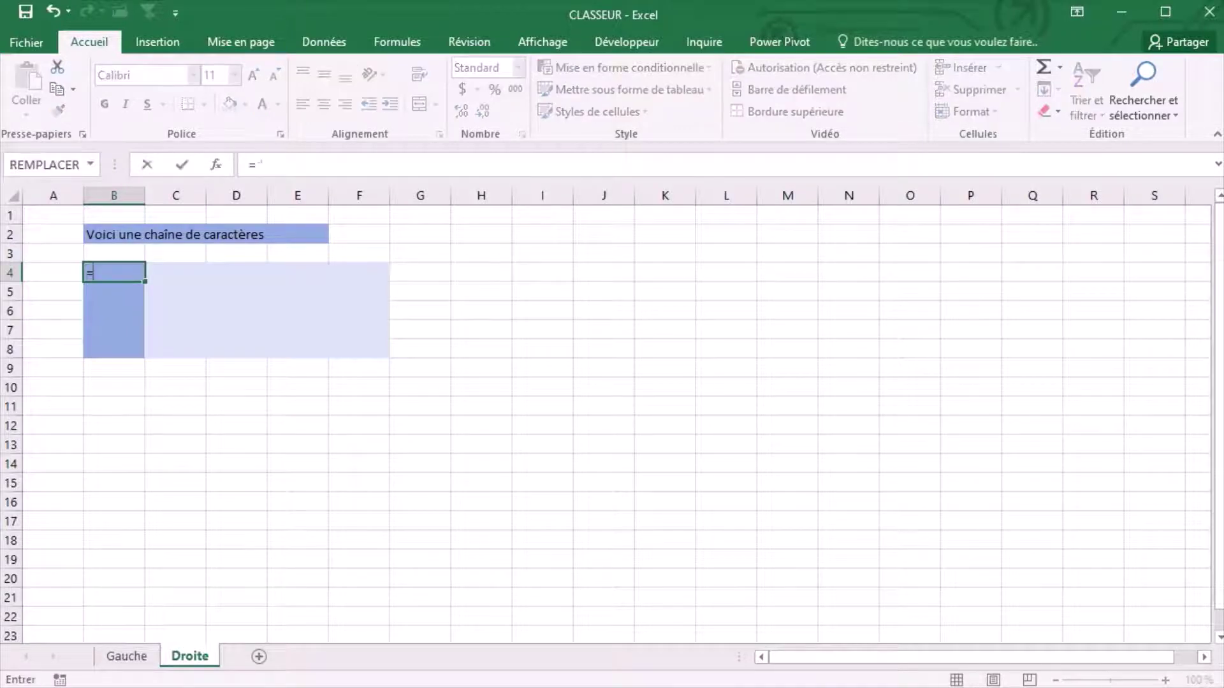
pyautogui.write('droite(')
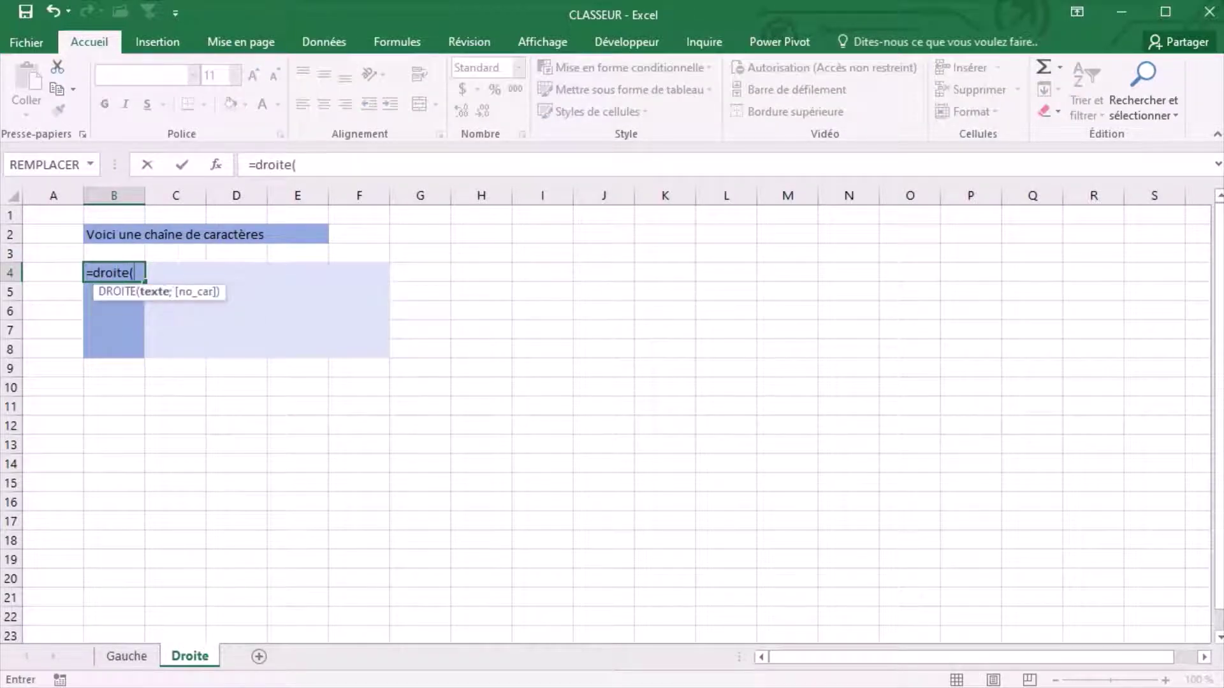
pyautogui.click(142, 235)
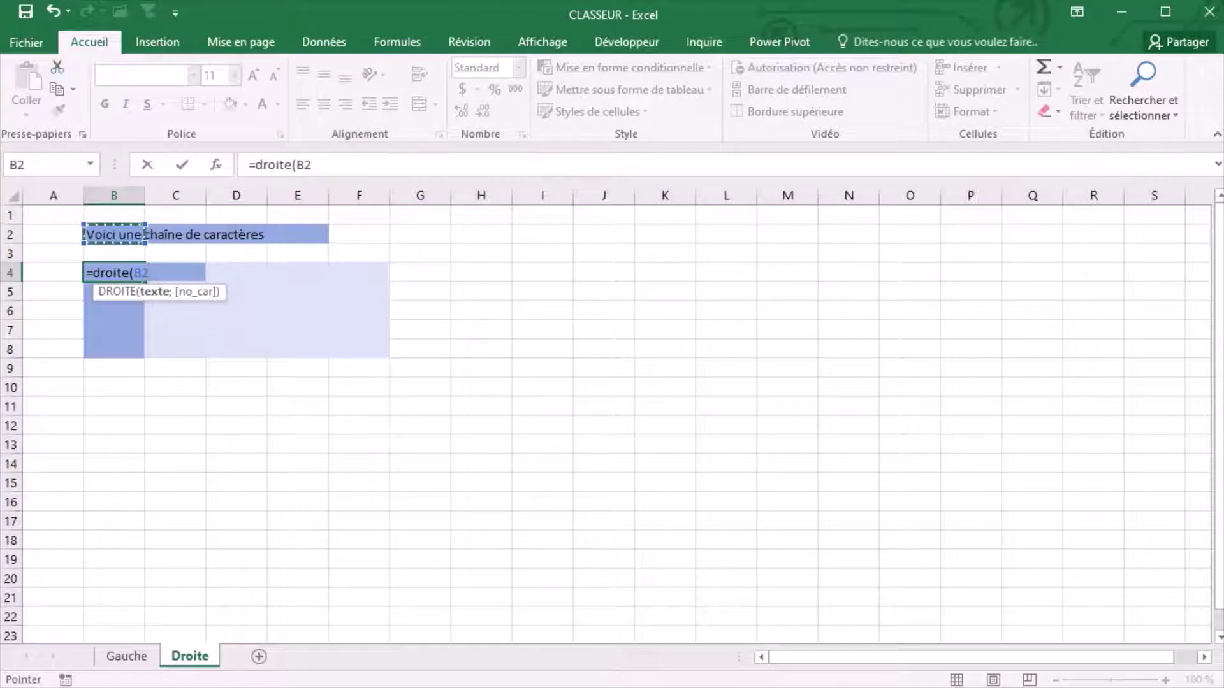
pyautogui.write(';')
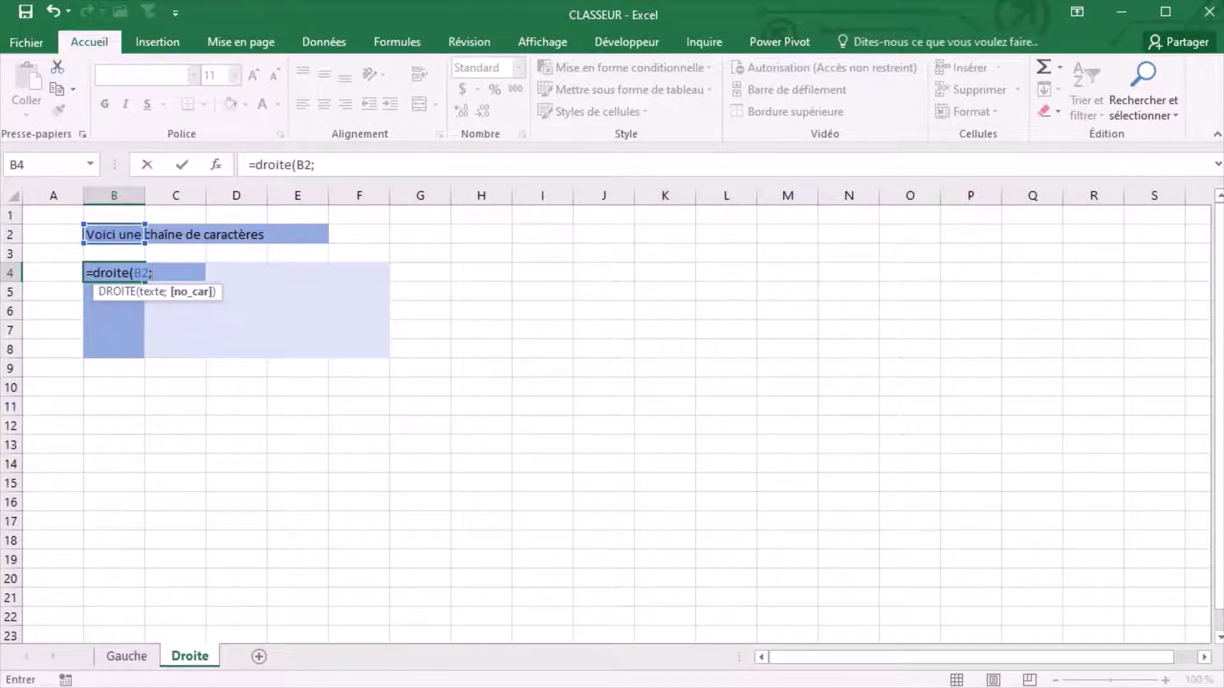
pyautogui.write('5')
pyautogui.write(')')
pyautogui.press('Return')
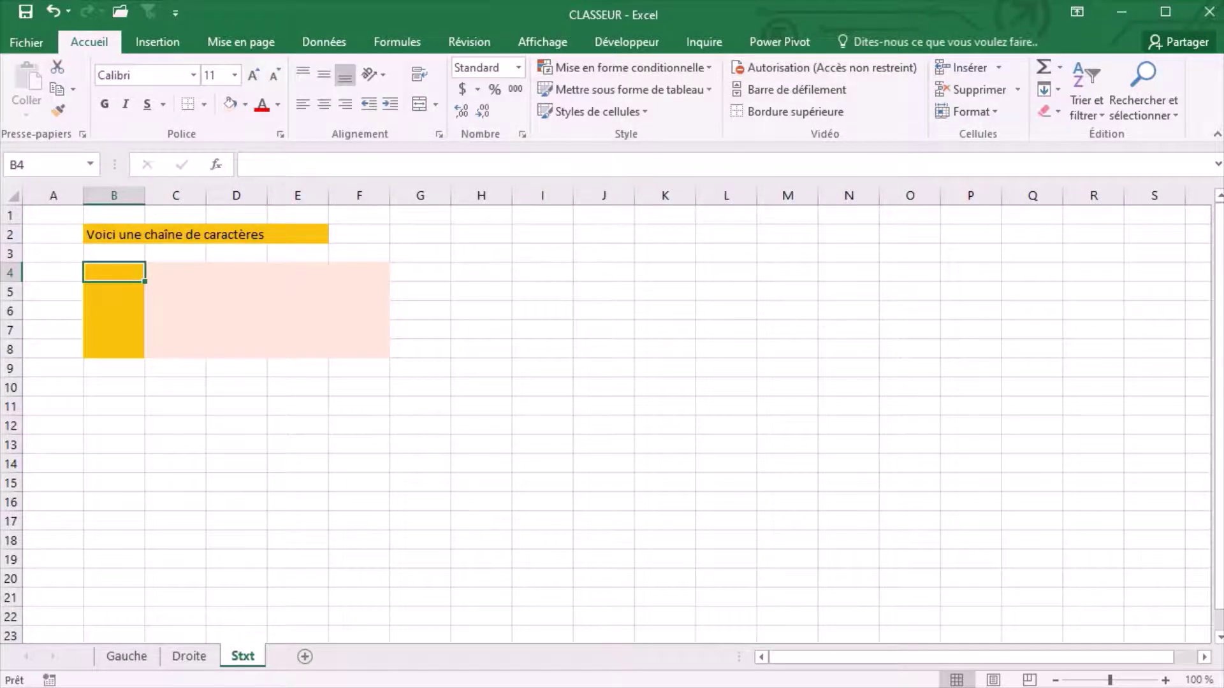
# Enter =STXT(B2;7;3) in B4 of the Stxt sheet, returning 'une'
pyautogui.write('=stx')
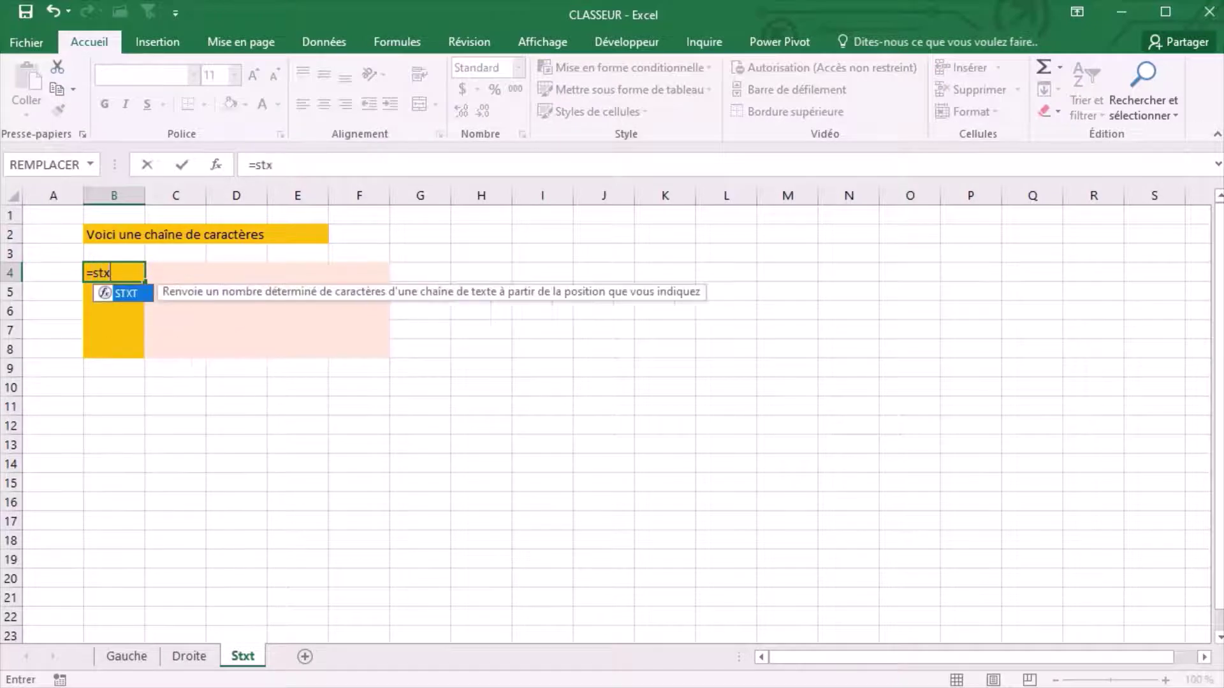
pyautogui.write('t(')
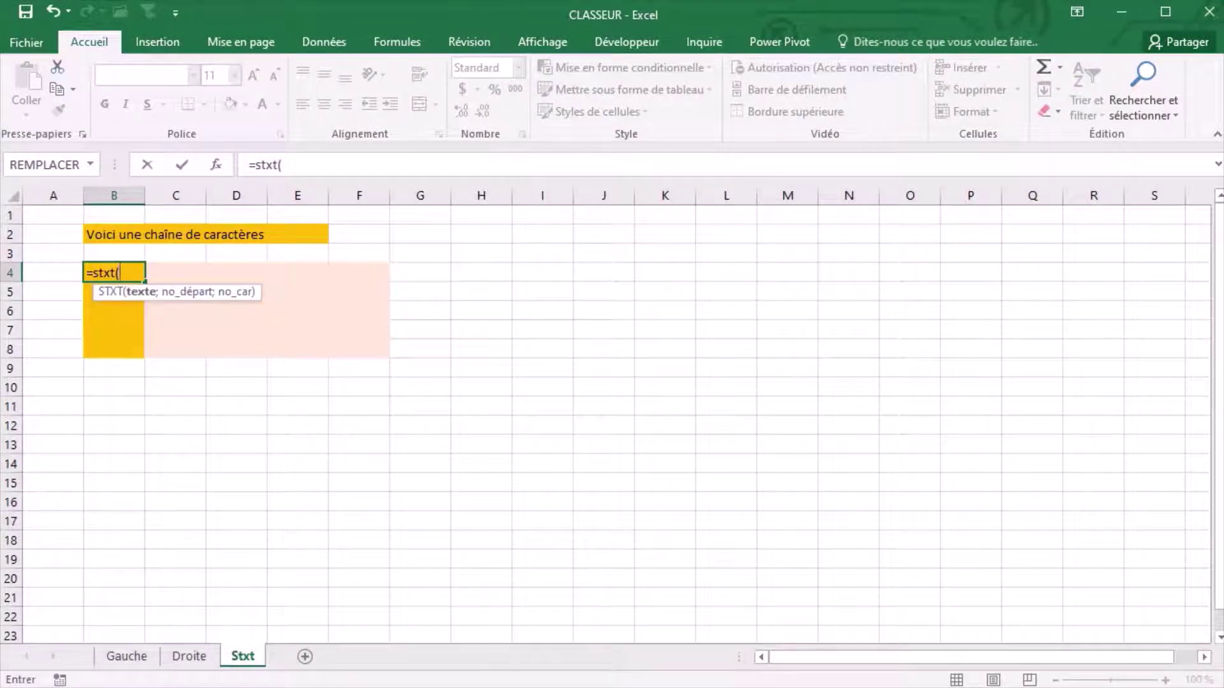
pyautogui.click(144, 234)
pyautogui.write(';')
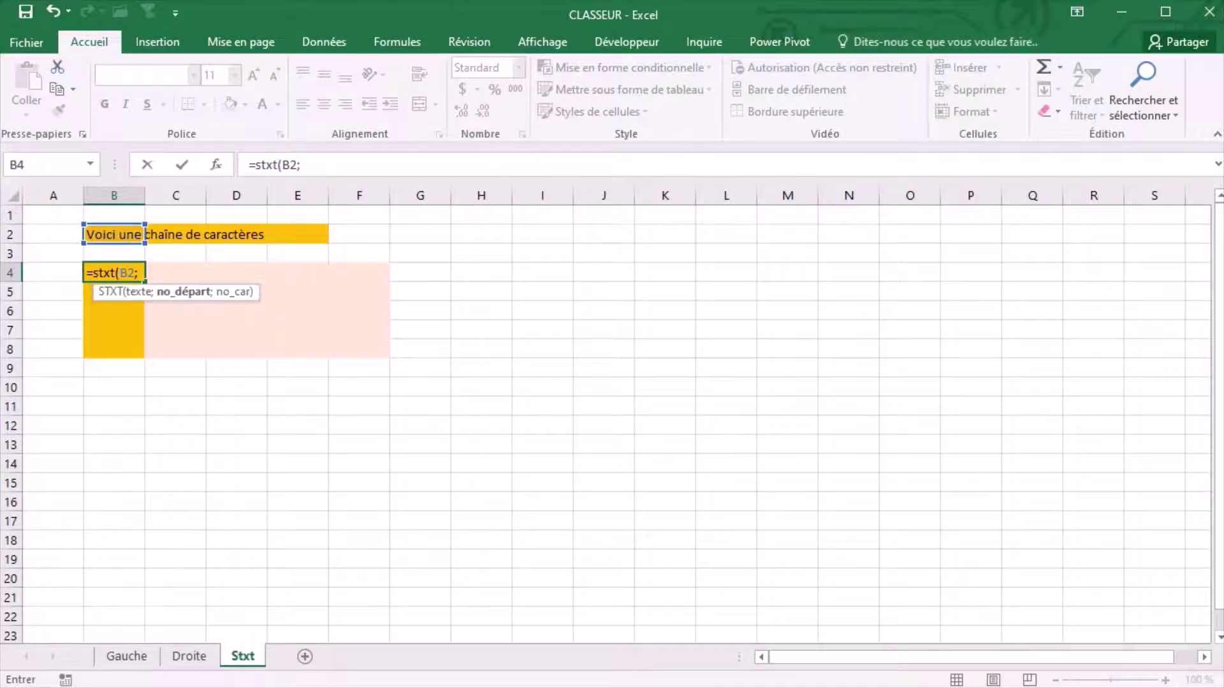
pyautogui.write('7')
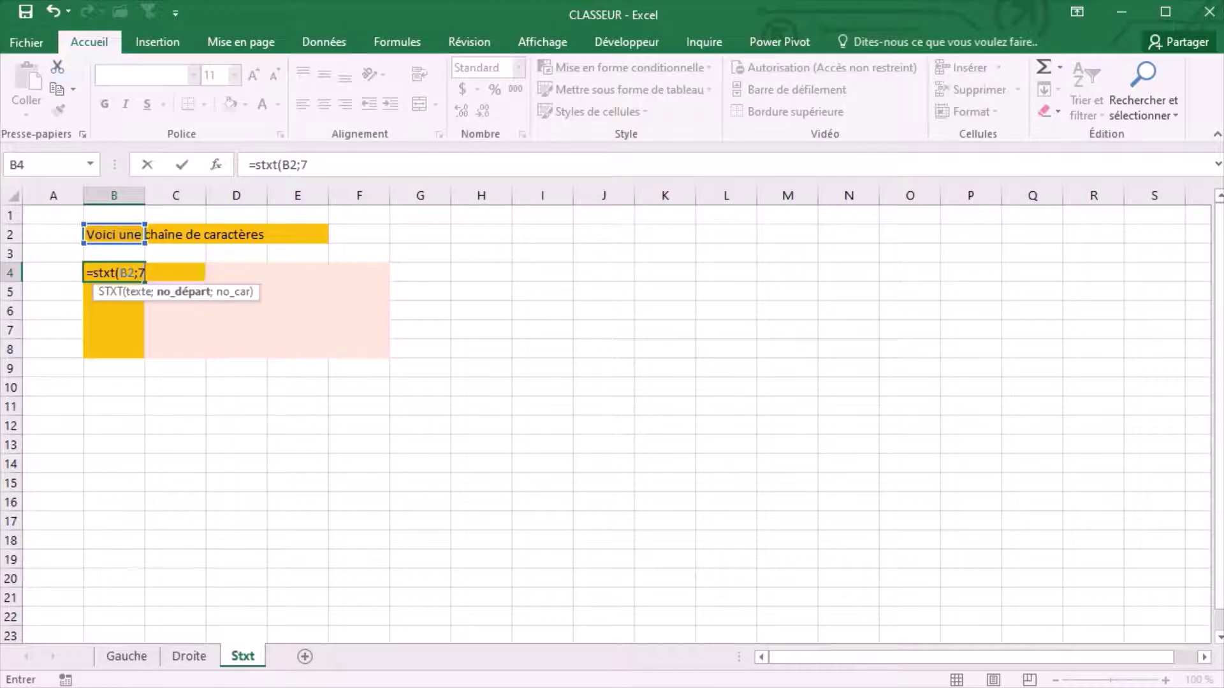
pyautogui.write(';')
pyautogui.write('3)')
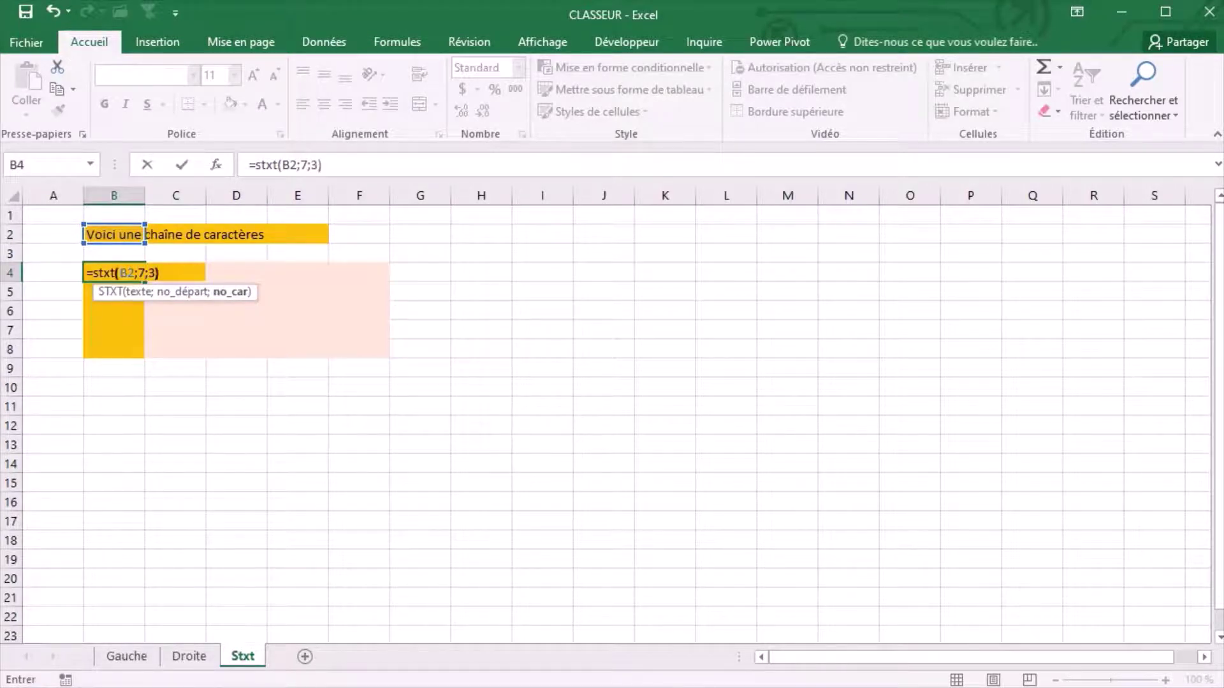
pyautogui.press('Return')
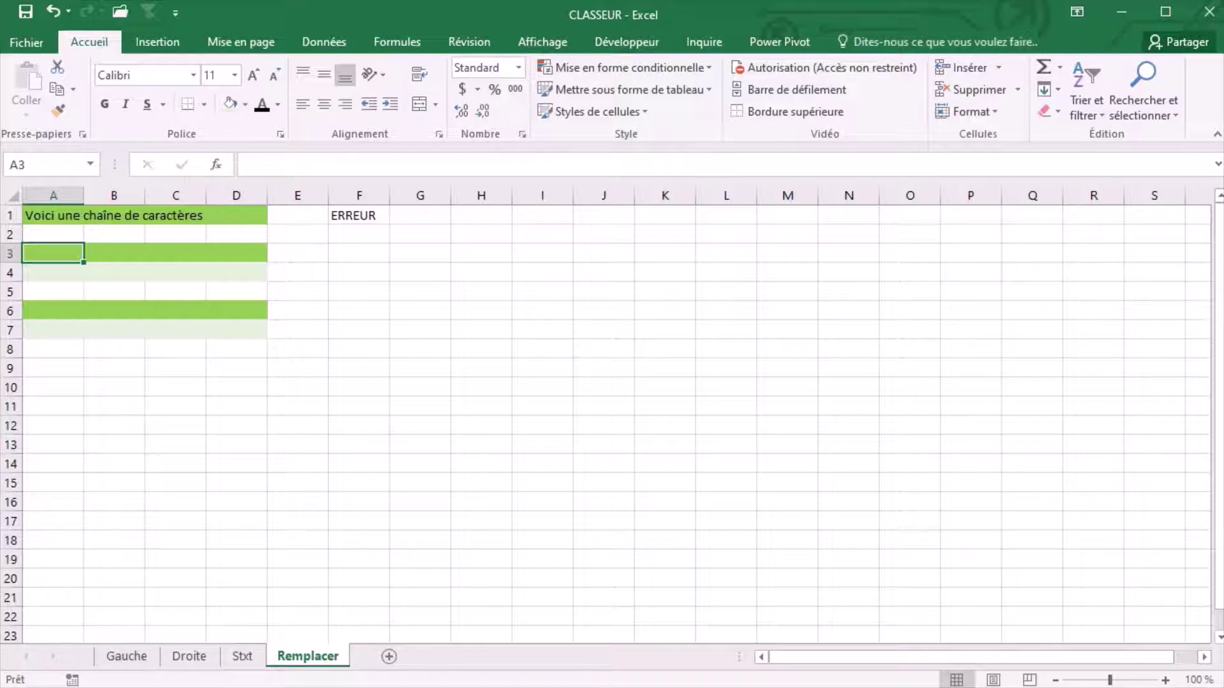
# Enter =REMPLACER(A1;7;3;"ERREUR") in A3, giving 'Voici ERREUR chaîne de caractères'
pyautogui.write('=')
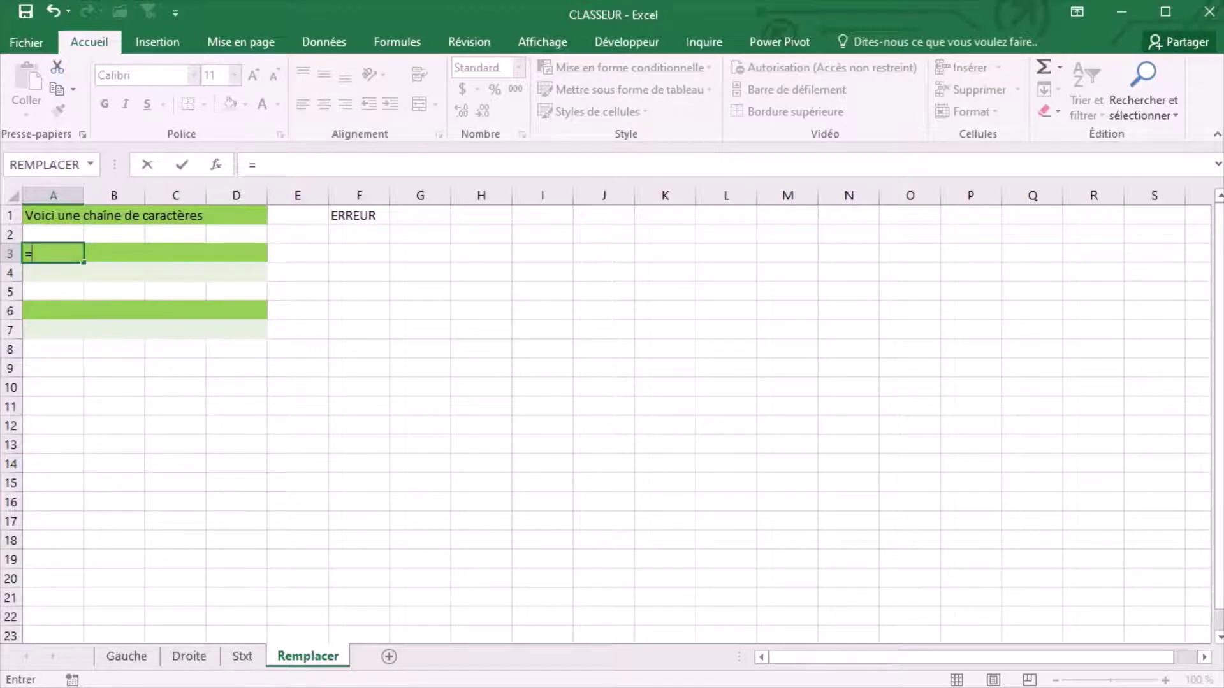
pyautogui.write('re')
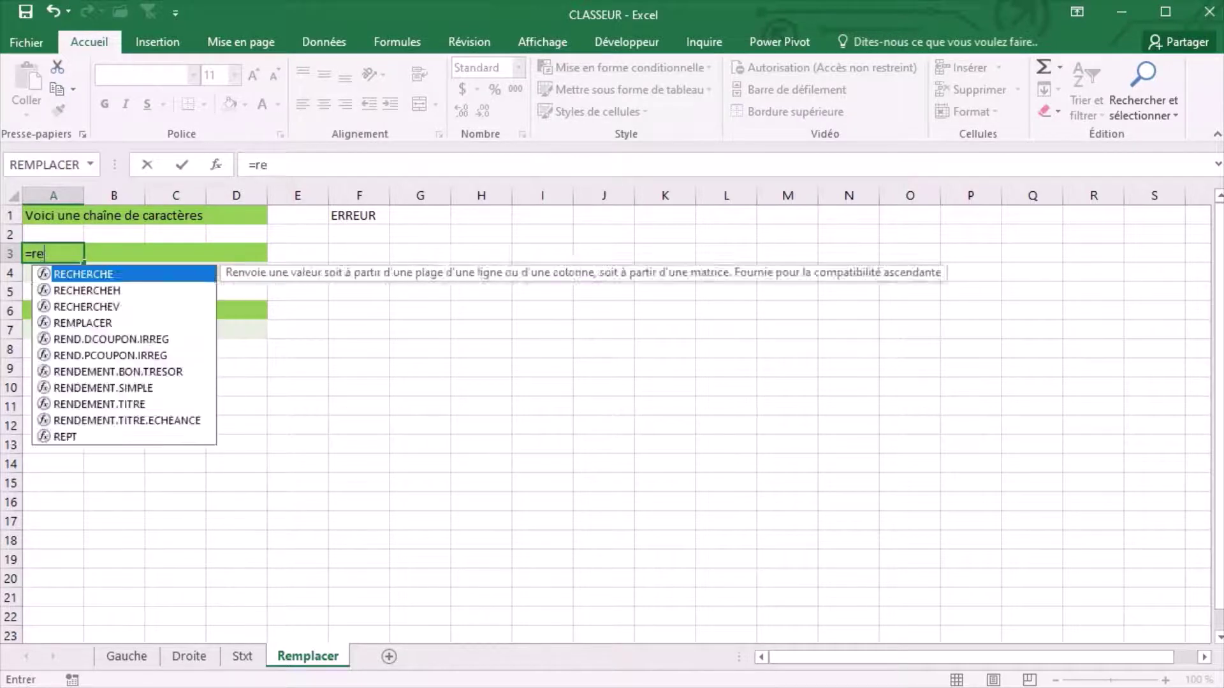
pyautogui.write('mplacer(')
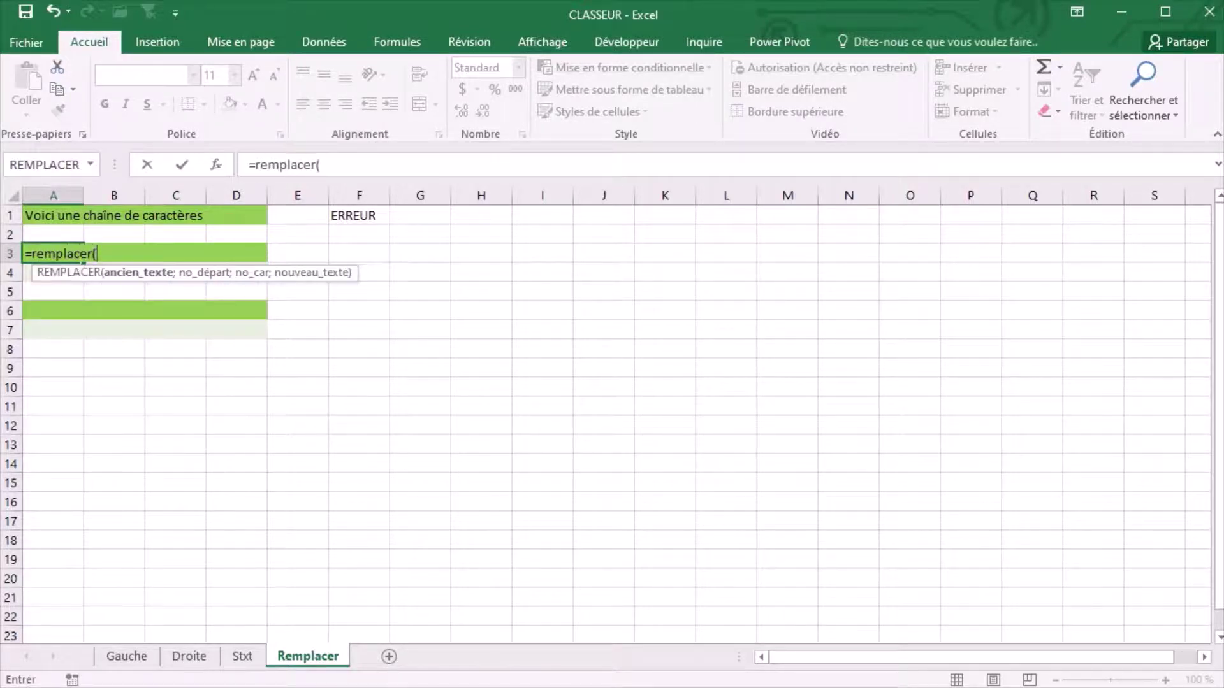
pyautogui.click(83, 217)
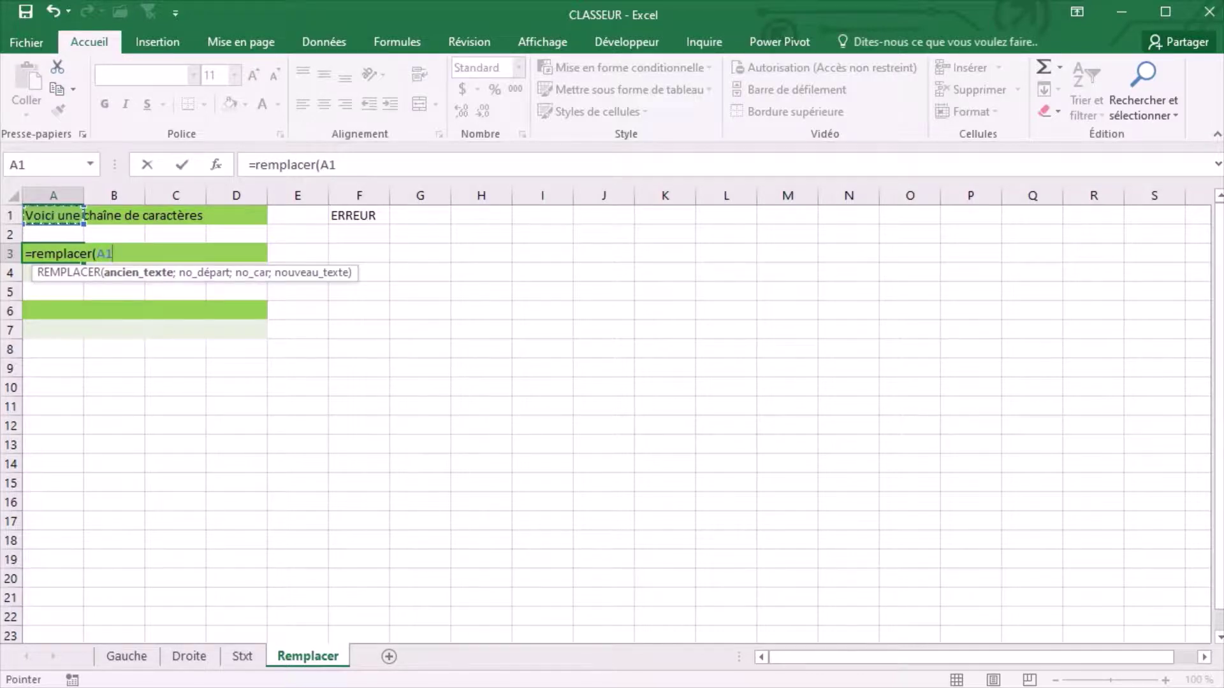
pyautogui.write(';')
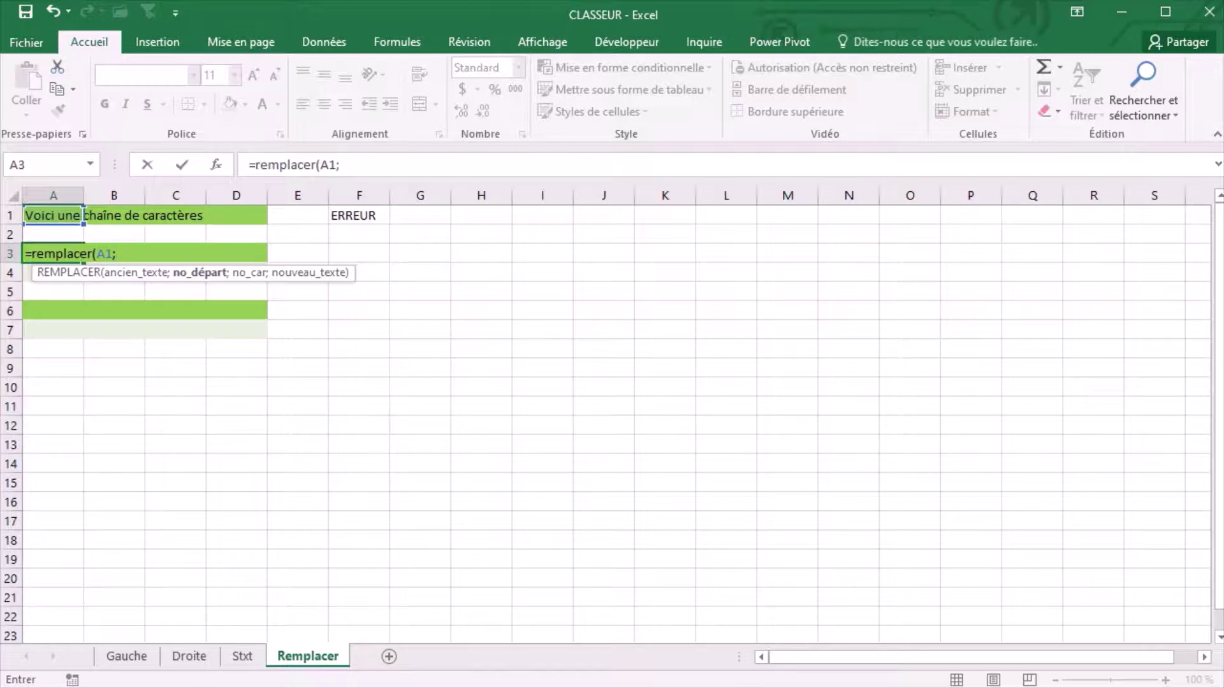
pyautogui.write('7')
pyautogui.write(';')
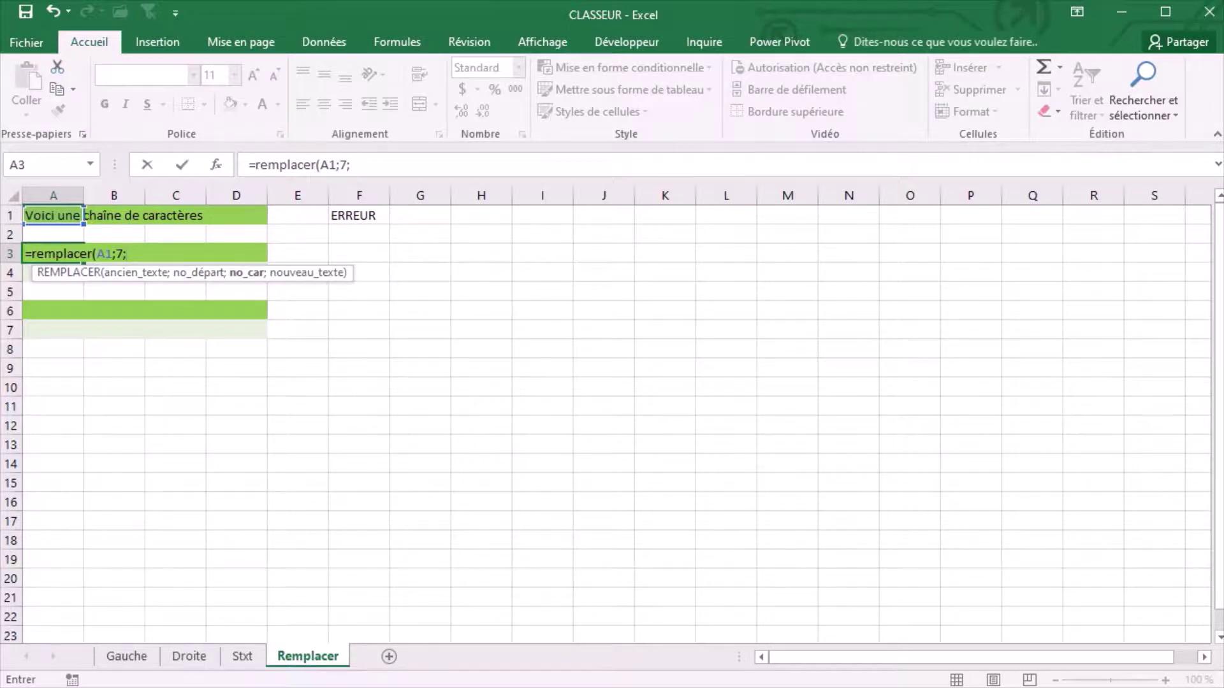
pyautogui.write('3')
pyautogui.write(';')
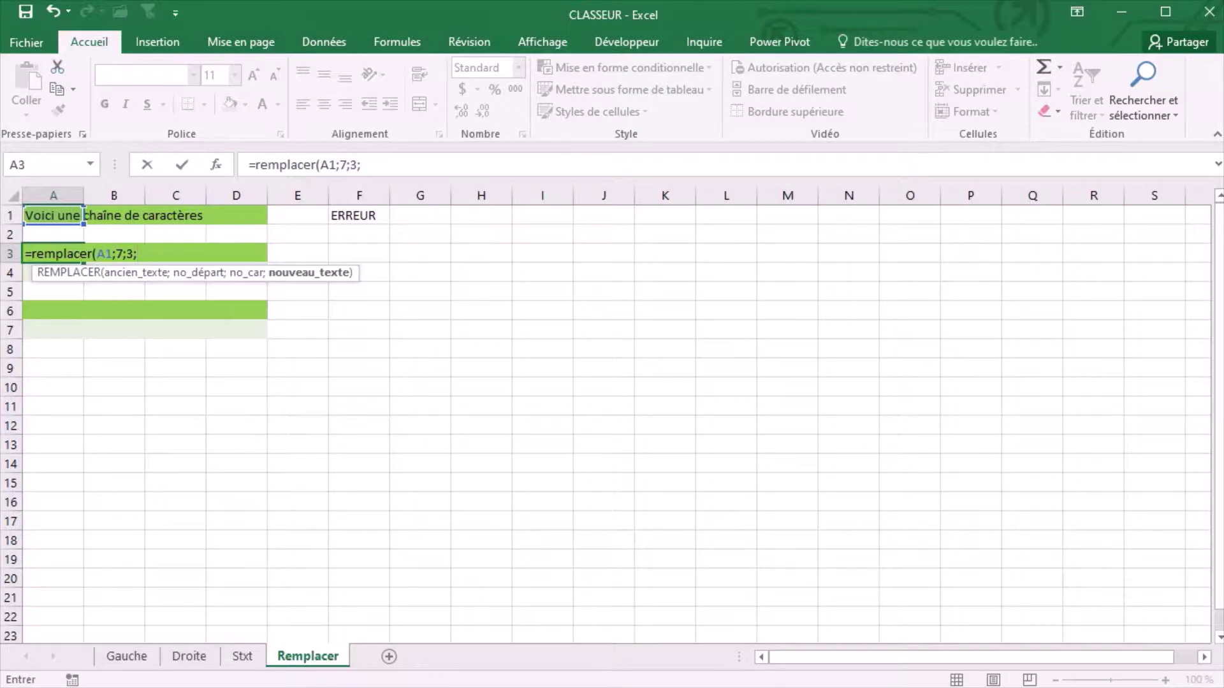
pyautogui.write('"')
pyautogui.write('ERREUR')
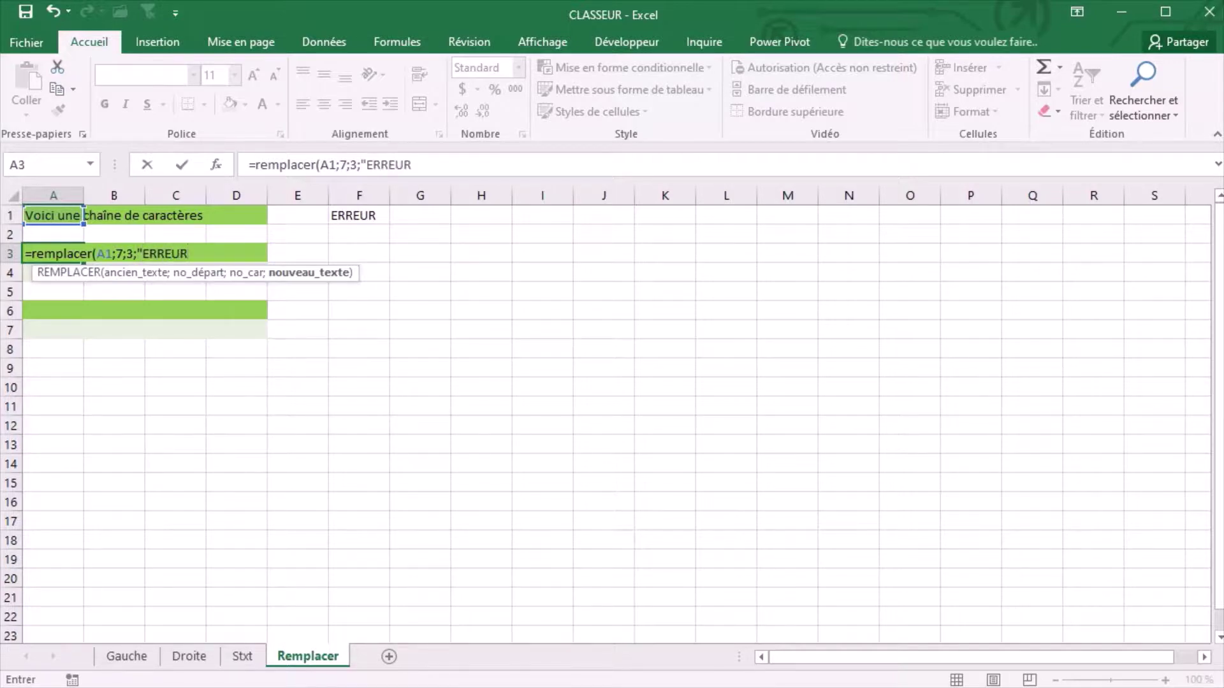
pyautogui.write('")')
pyautogui.press('Return')
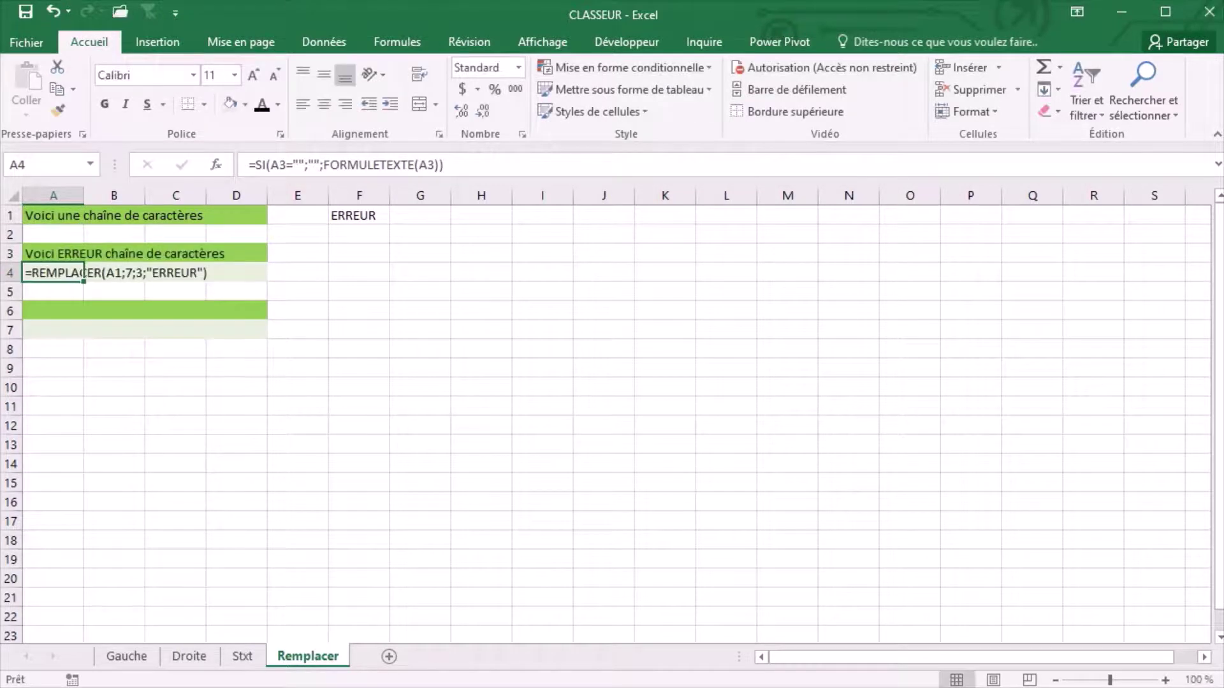
pyautogui.press('Down')
pyautogui.press('Down')
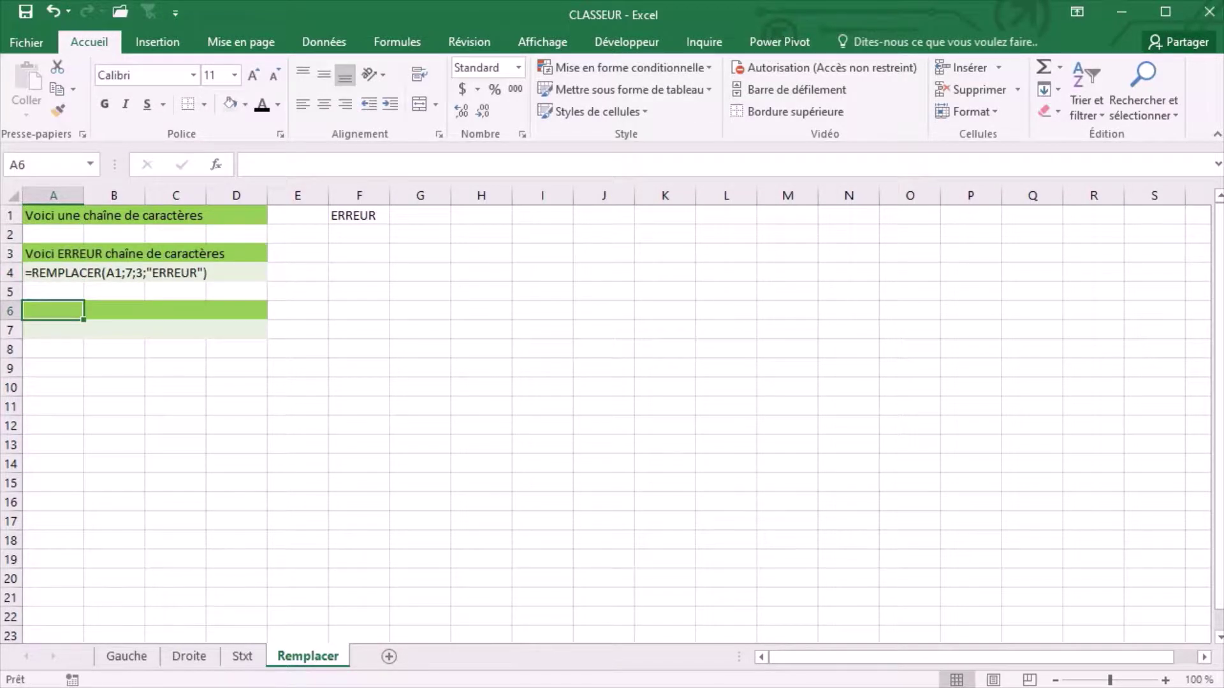
# Enter =REMPLACER(A1;7;3;F1) in A6, then switch to the FormuleTexte sheet
pyautogui.write('=remplacer')
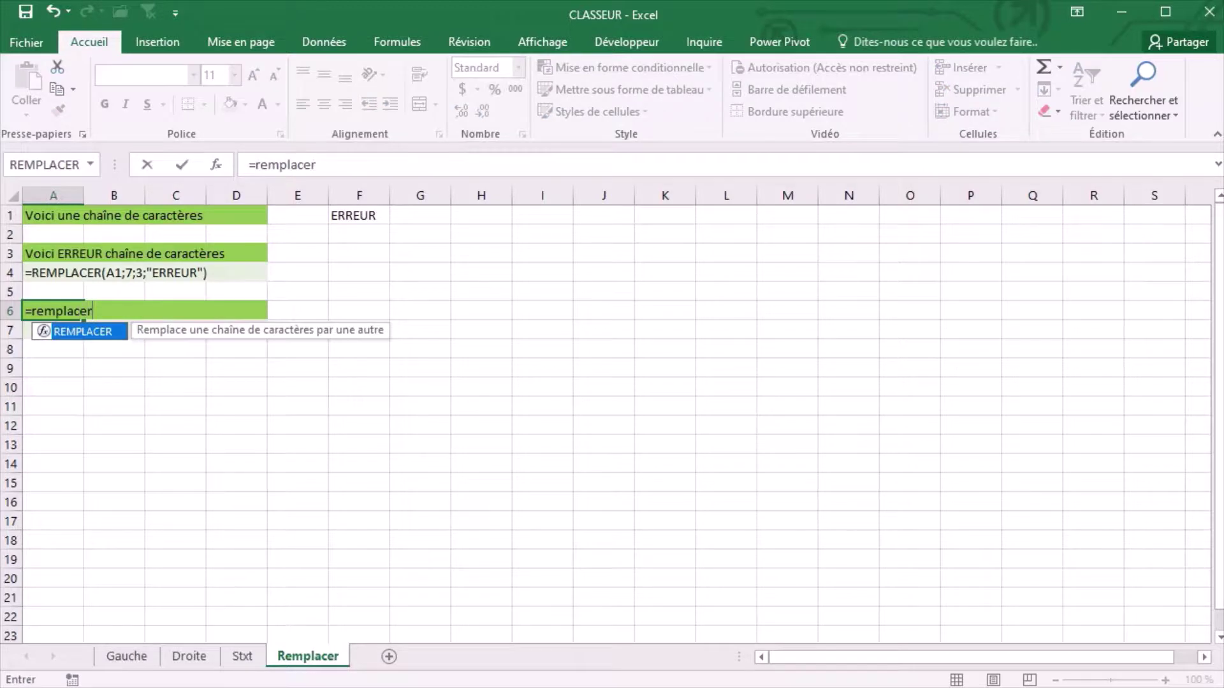
pyautogui.write('(')
pyautogui.press('Up')
pyautogui.press('Up')
pyautogui.press('Up')
pyautogui.press('Up')
pyautogui.press('Up')
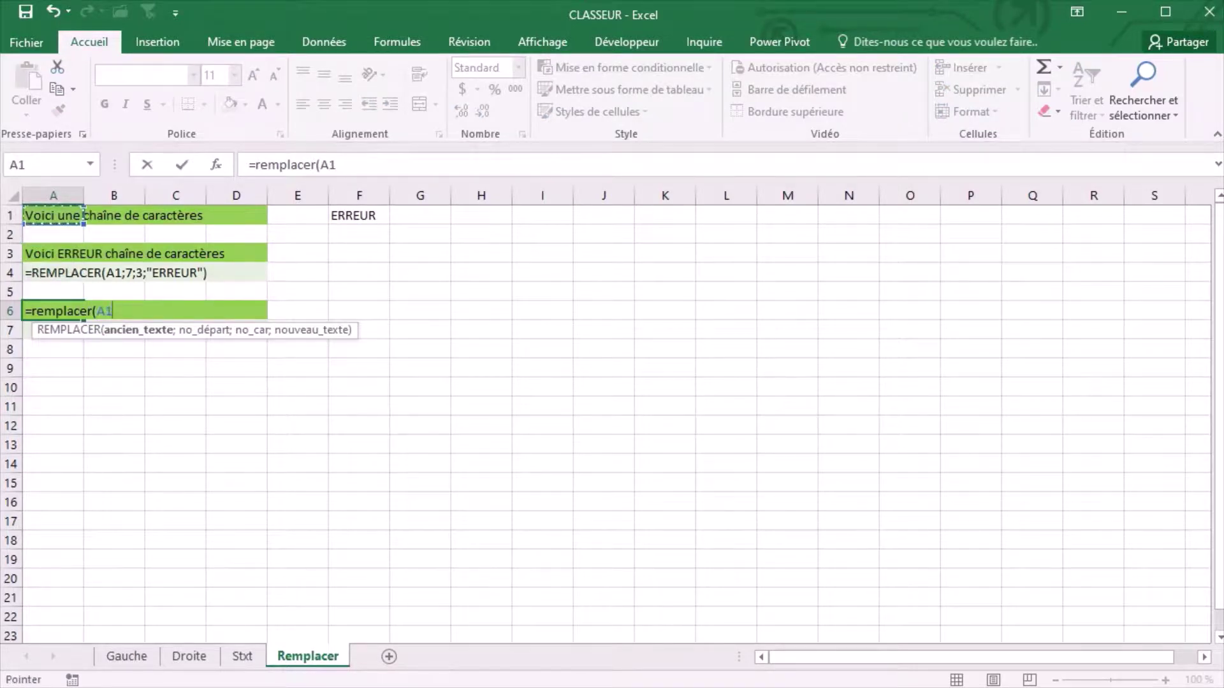
pyautogui.write(';7;3')
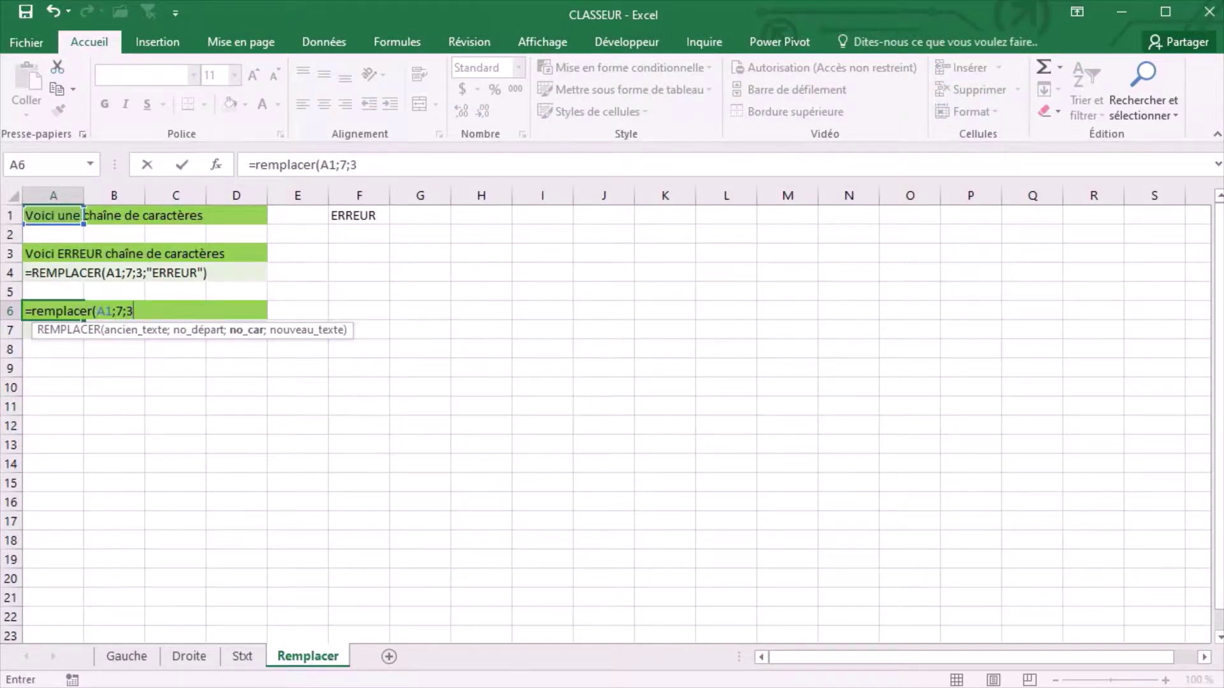
pyautogui.write(';')
pyautogui.press('Right')
pyautogui.press('Right')
pyautogui.press('Right')
pyautogui.press('Up')
pyautogui.press('Up')
pyautogui.press('Up')
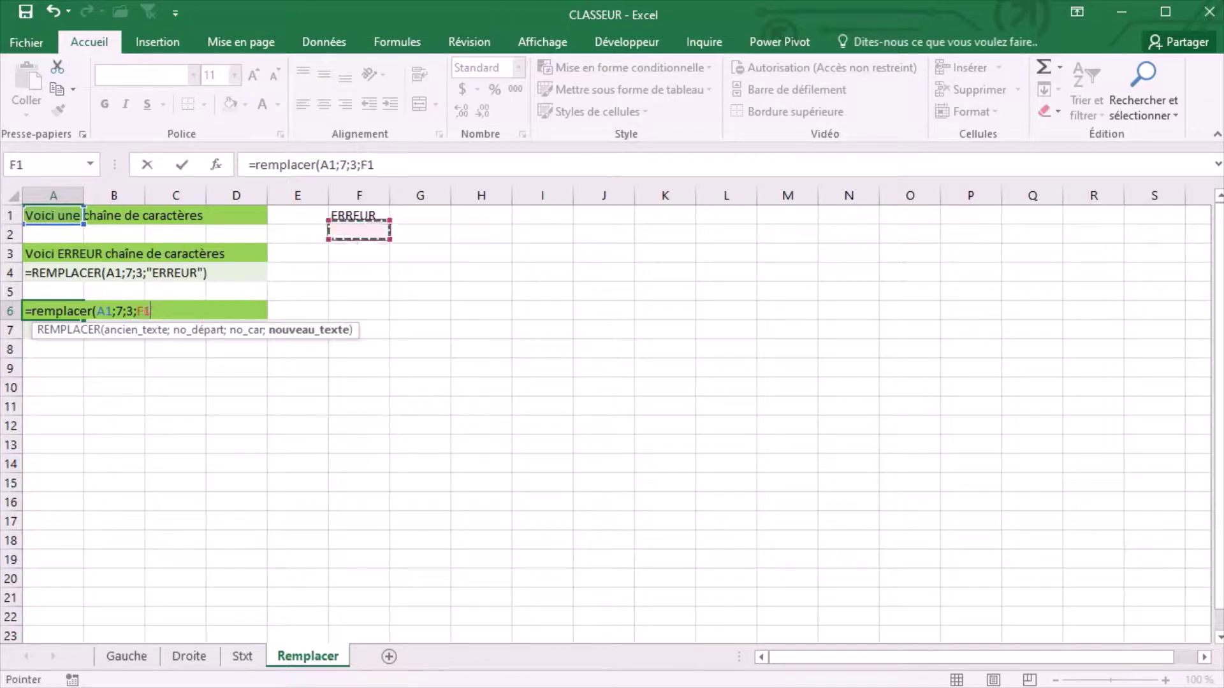
pyautogui.hotkey('ctrl', 'Return')
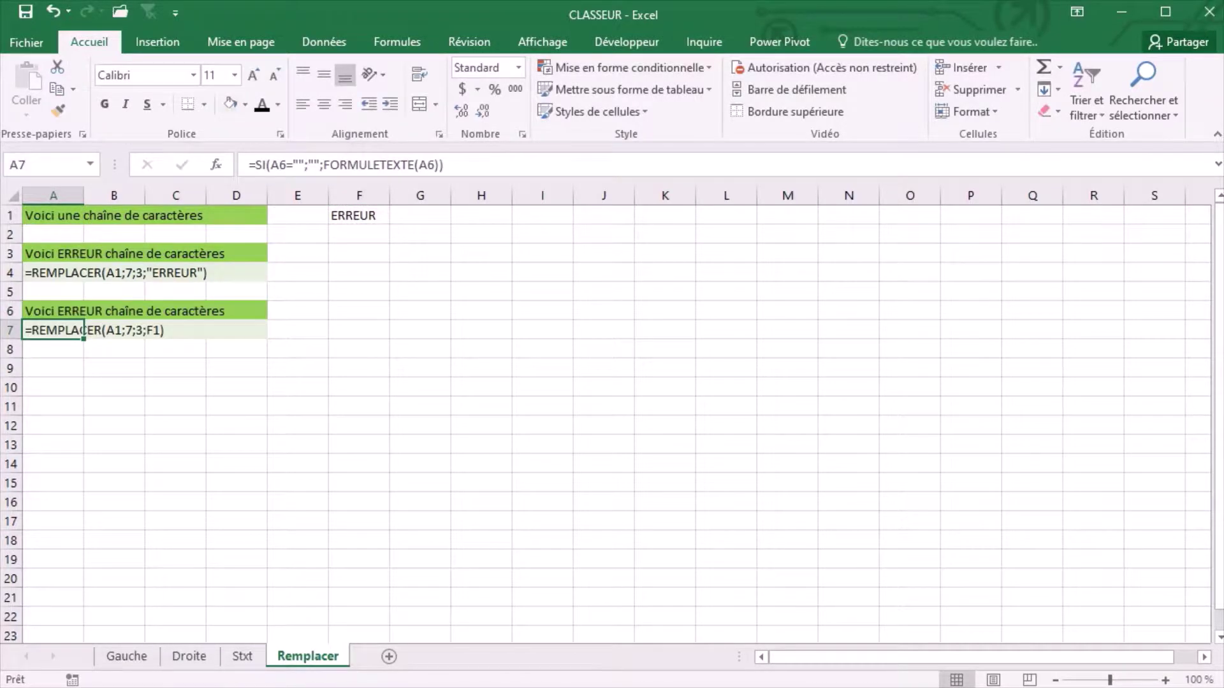
pyautogui.click(53, 349)
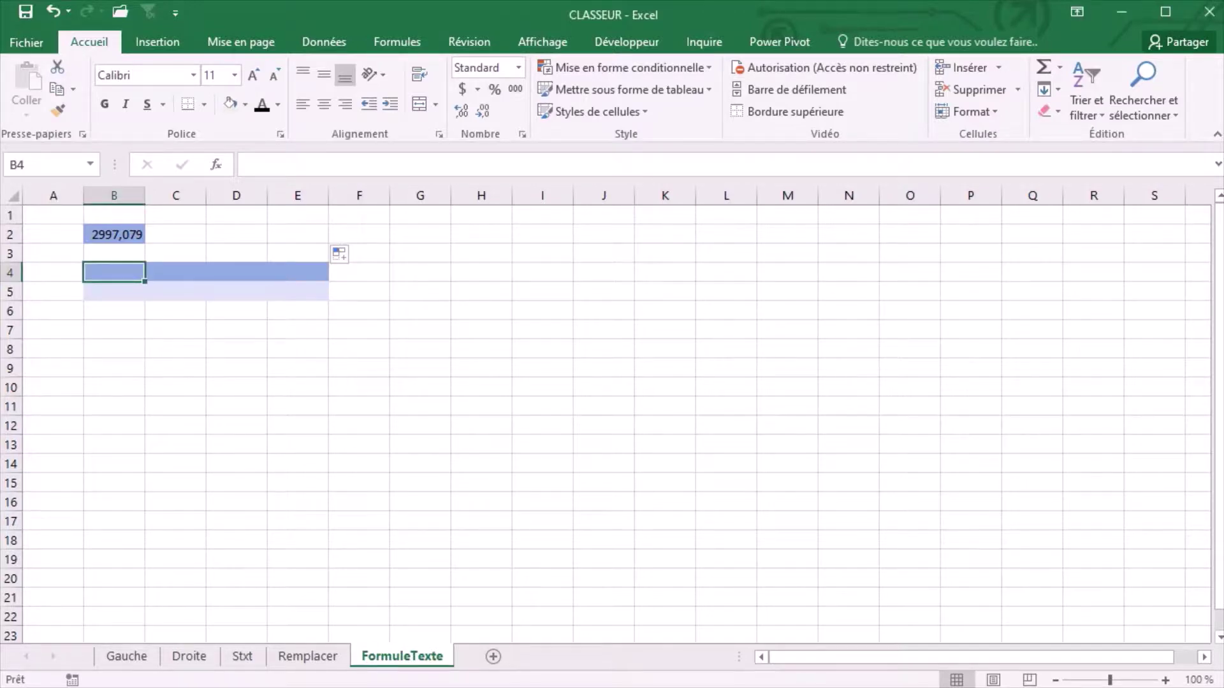
# Enter =FORMULETEXTE(B2) in B4 to display '=PI()*954'
pyautogui.write('=form')
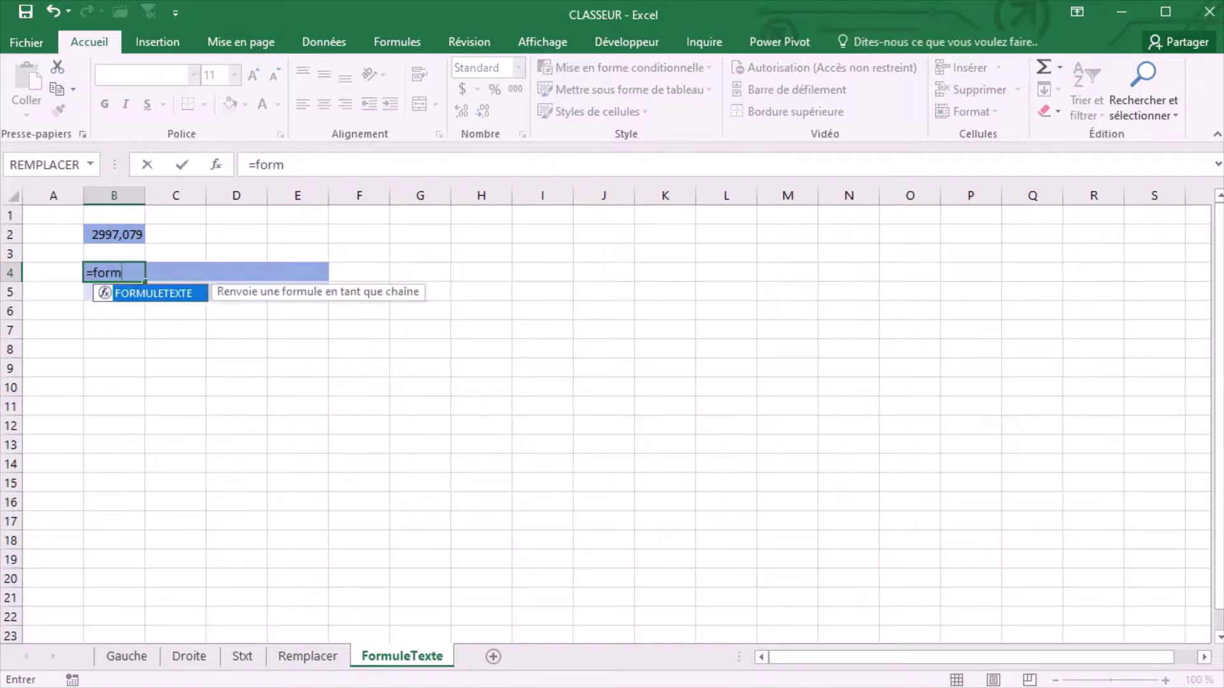
pyautogui.write('uletexte(')
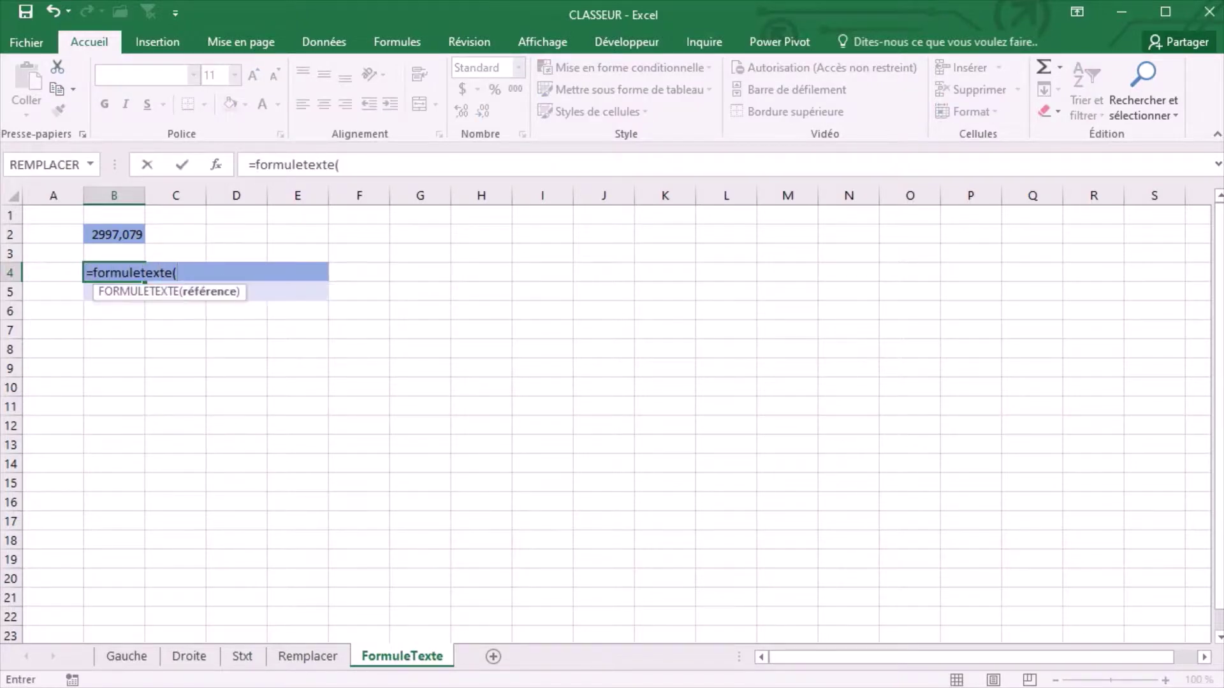
pyautogui.write('B2)')
pyautogui.press('Return')
pyautogui.press('Return')
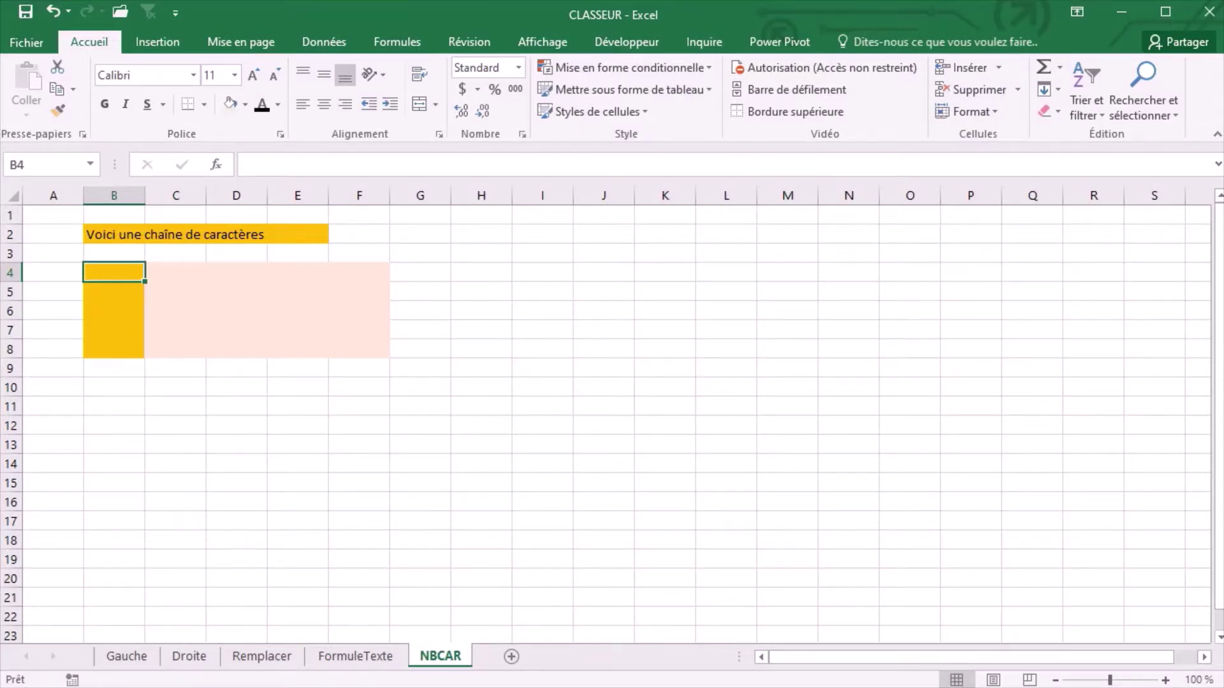
# Enter =NBCAR(B2) in B4, returning 30
pyautogui.write('=nb')
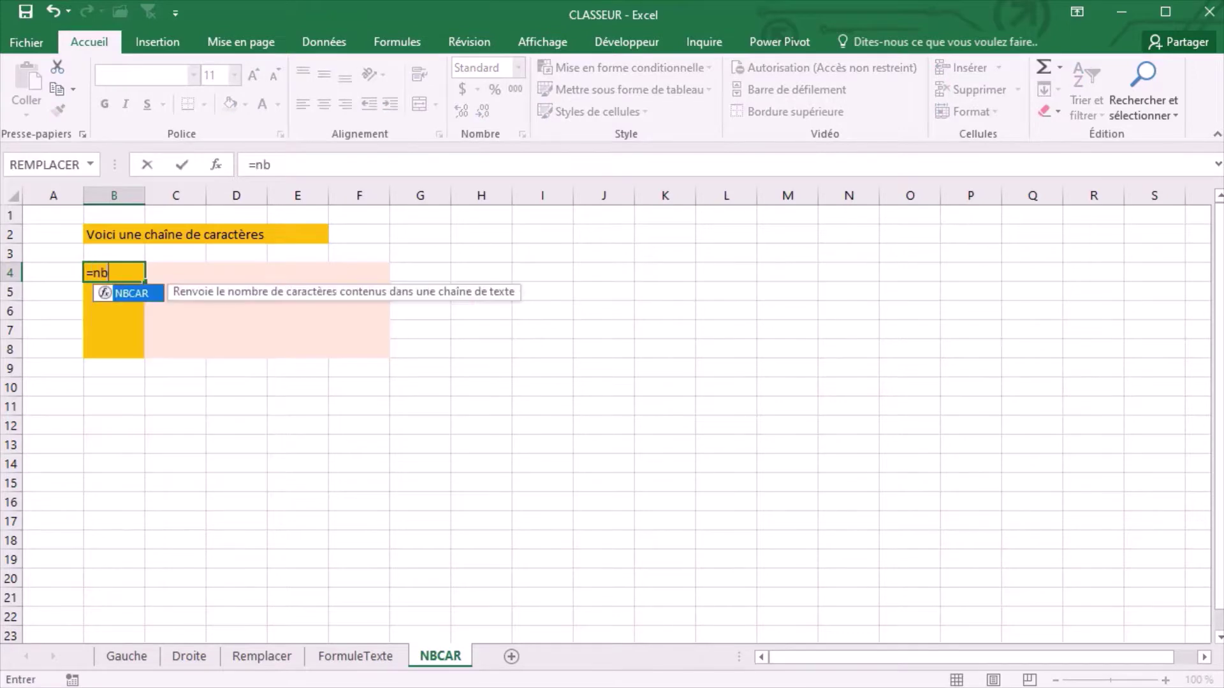
pyautogui.write('car(')
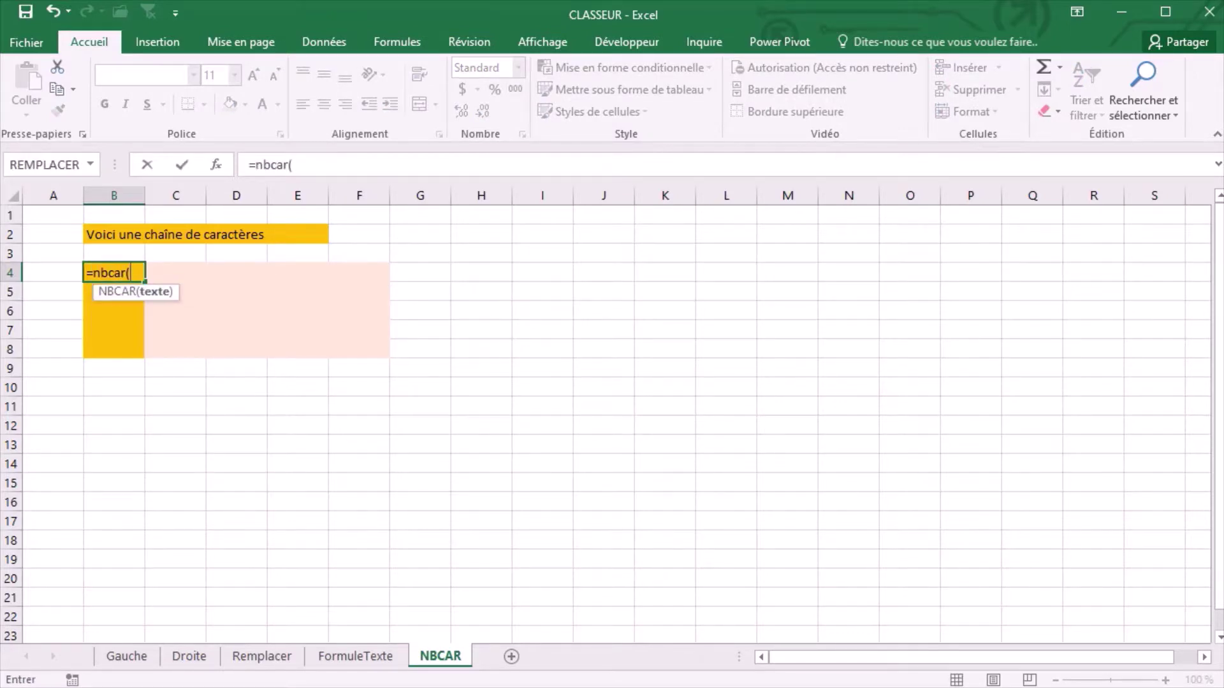
pyautogui.click(127, 234)
pyautogui.write(')')
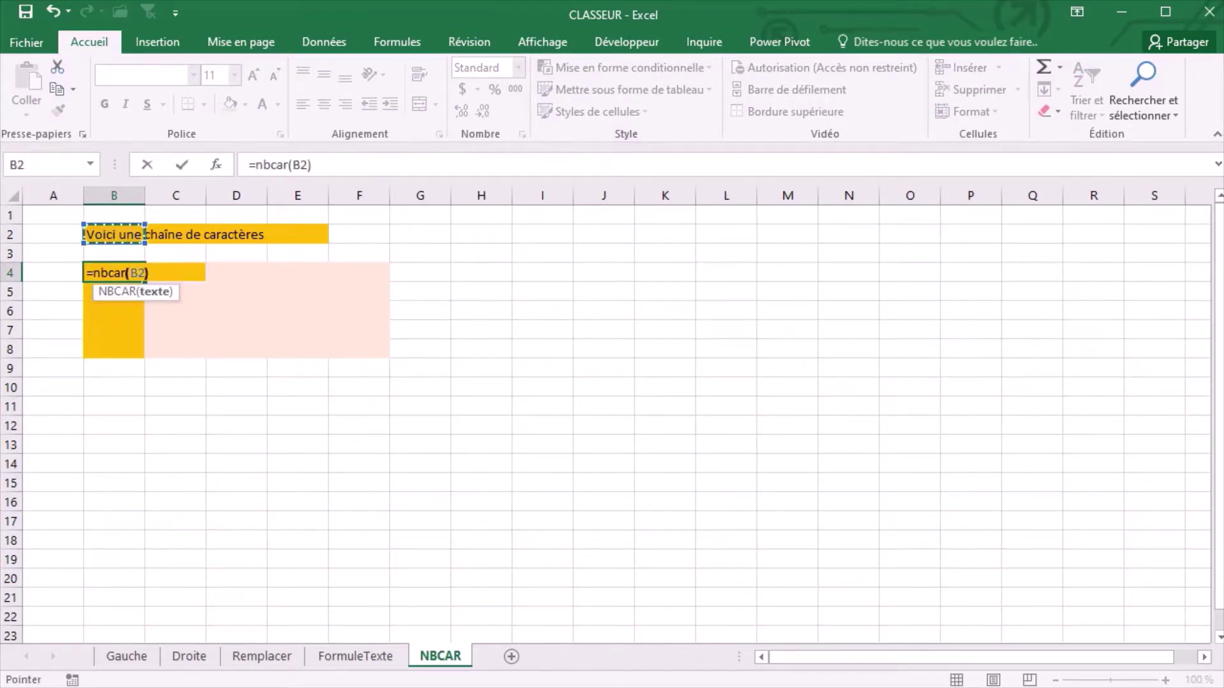
pyautogui.press('Return')
# Enter =NBCAR(B4) in B6, returning 2
pyautogui.press('Down')
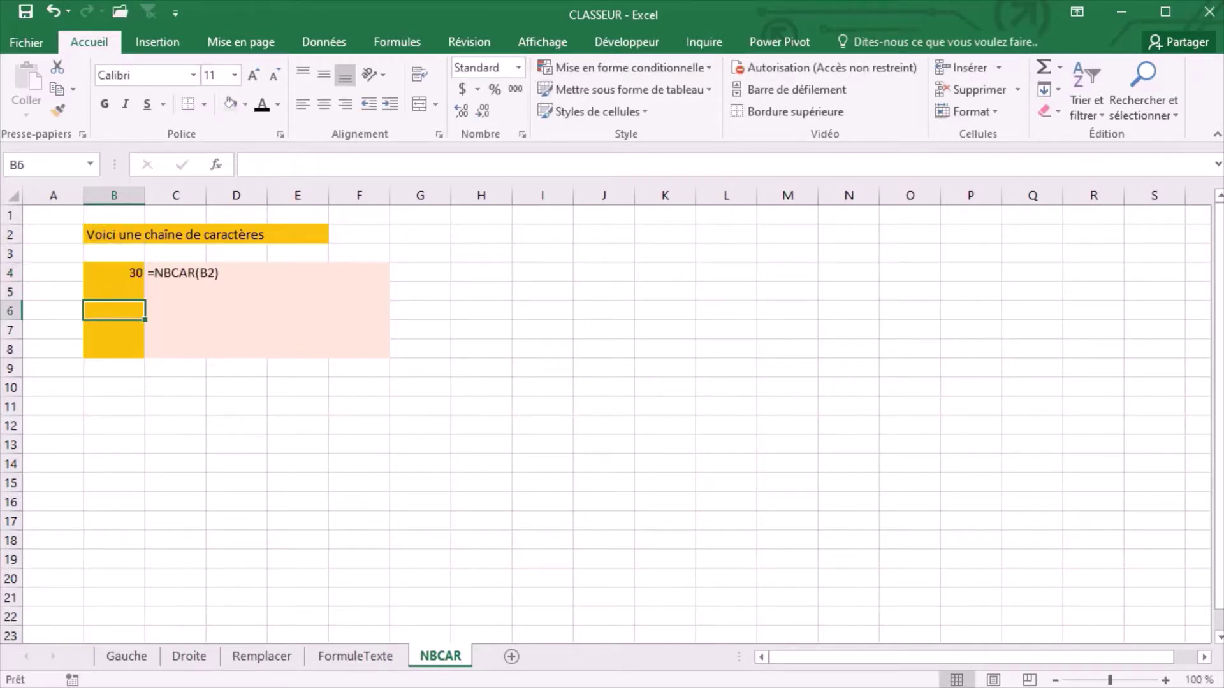
pyautogui.write('=')
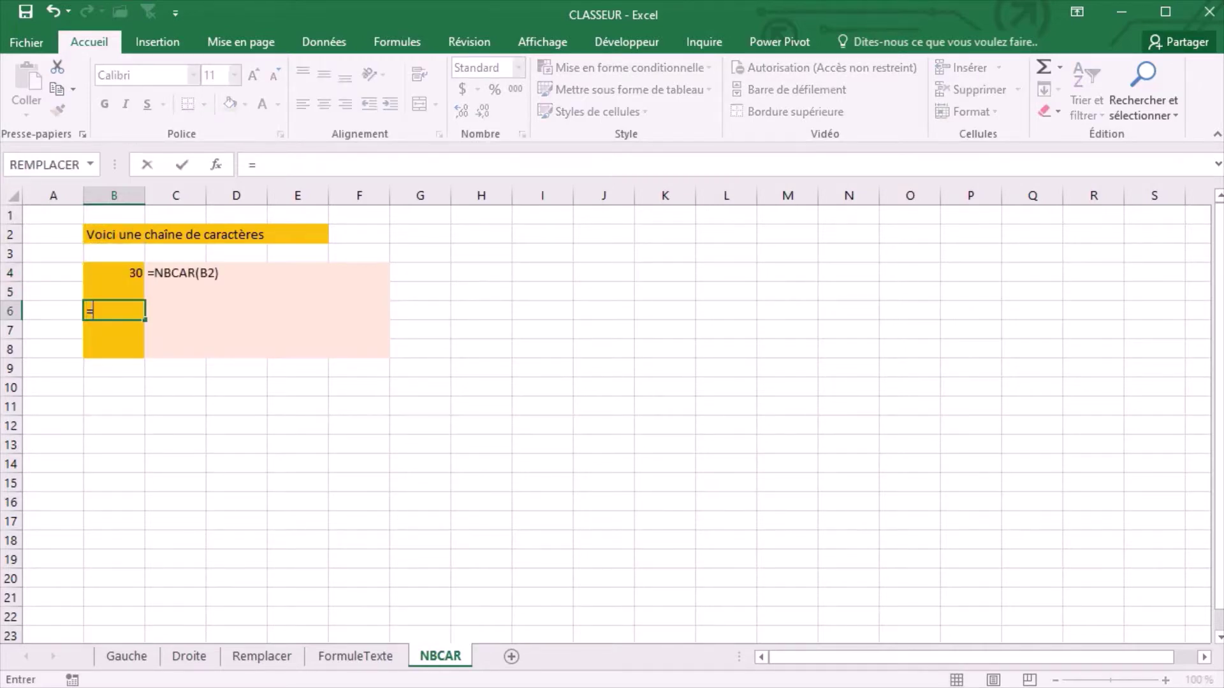
pyautogui.write('nbcar(')
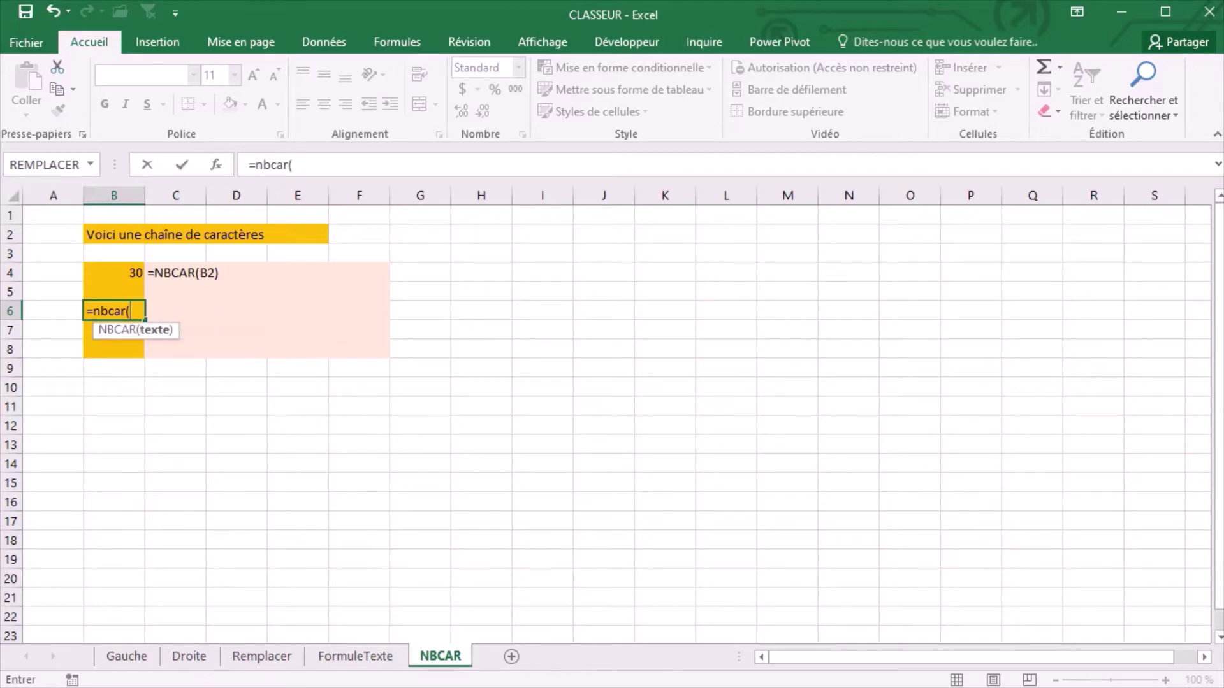
pyautogui.press('Up')
pyautogui.press('Up')
pyautogui.write(')')
pyautogui.press('Return')
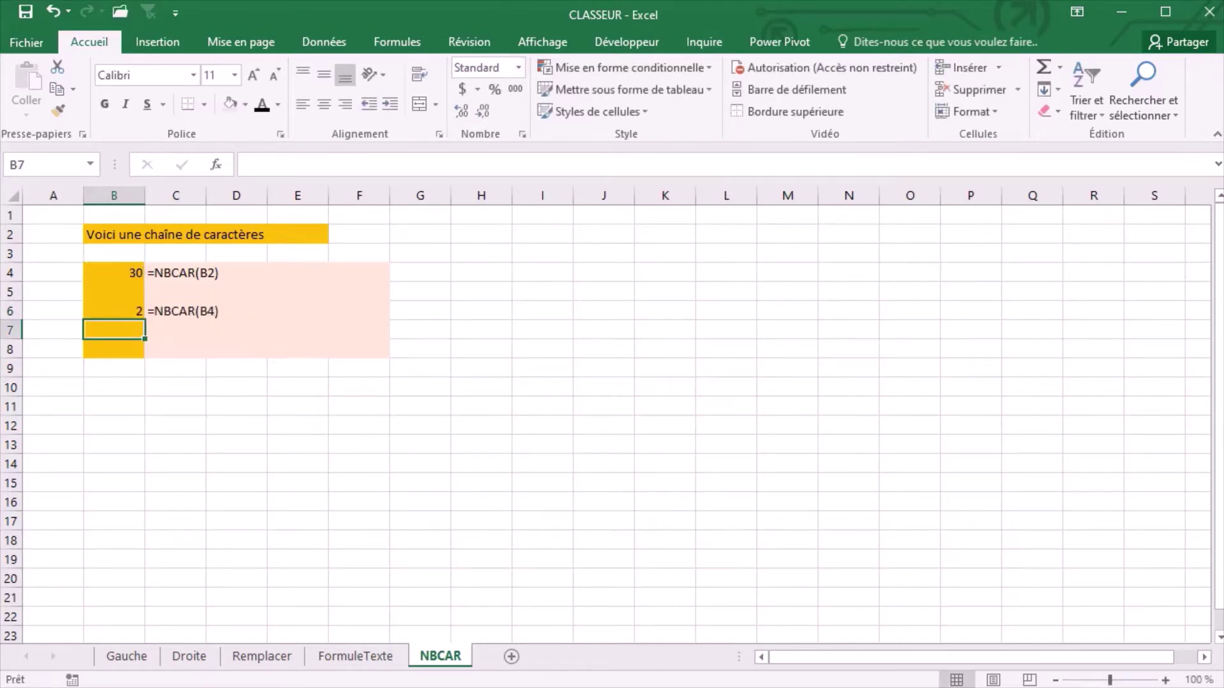